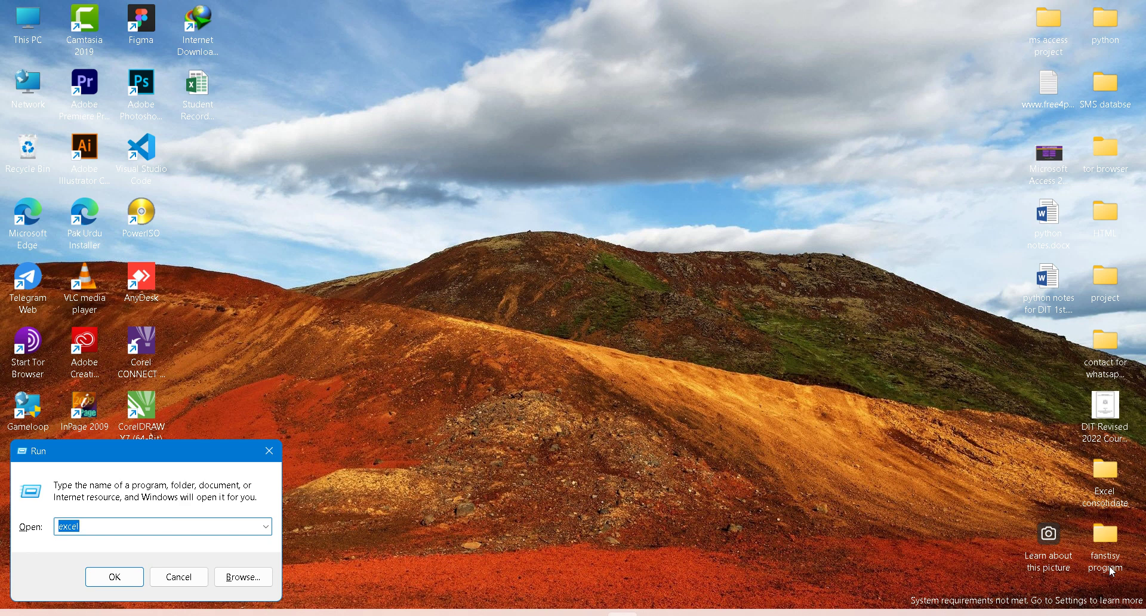
Launch Word 2016 by running winword from the Run dialog
{"action": "type", "text": "win"}
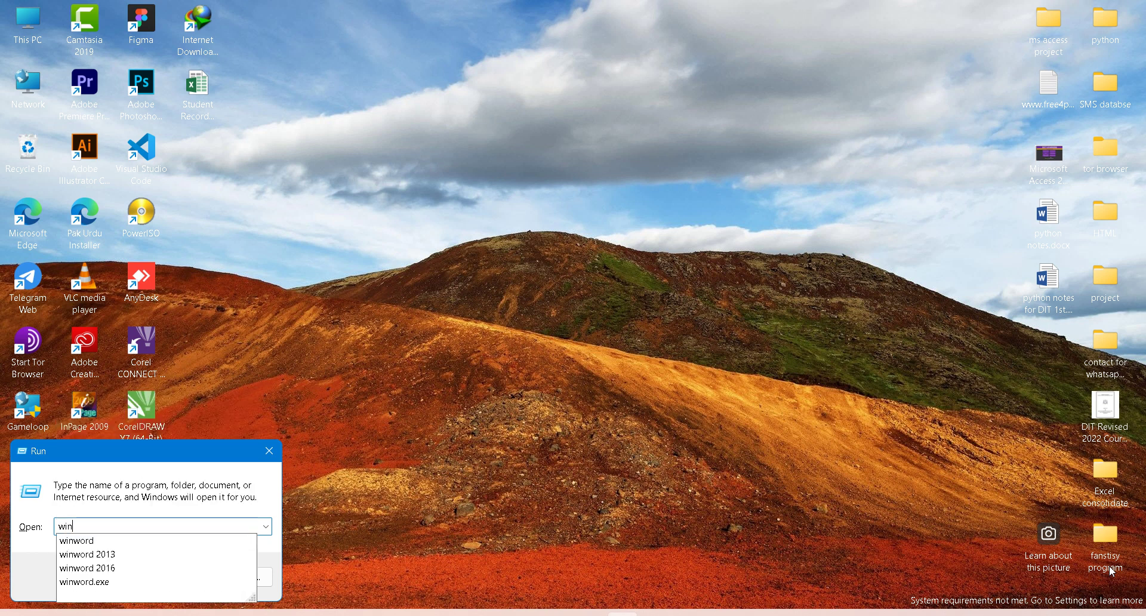
{"action": "type", "text": "word"}
{"action": "key", "text": "Return"}
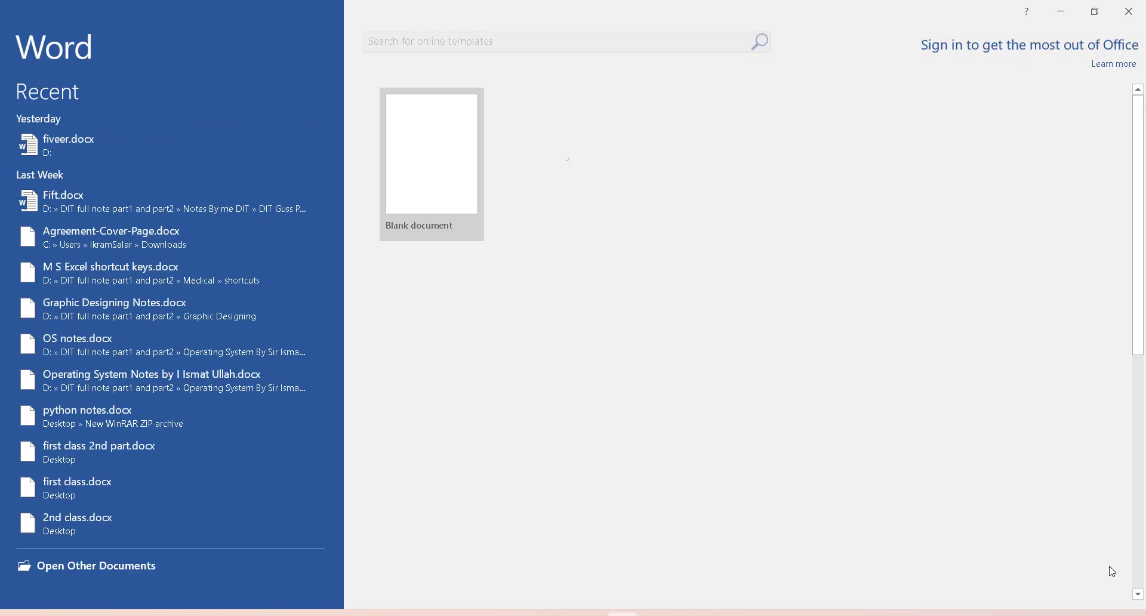
Create a blank document, dismiss the activation notice, and switch to the Insert ribbon
{"action": "left_click", "coordinate": [455, 193]}
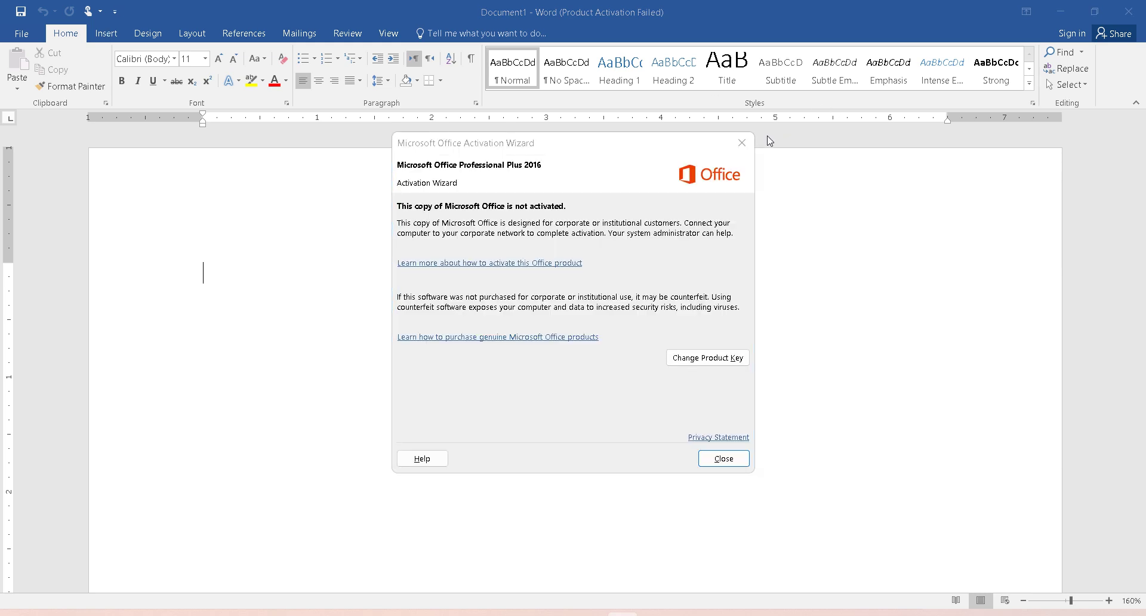
{"action": "left_click", "coordinate": [749, 143]}
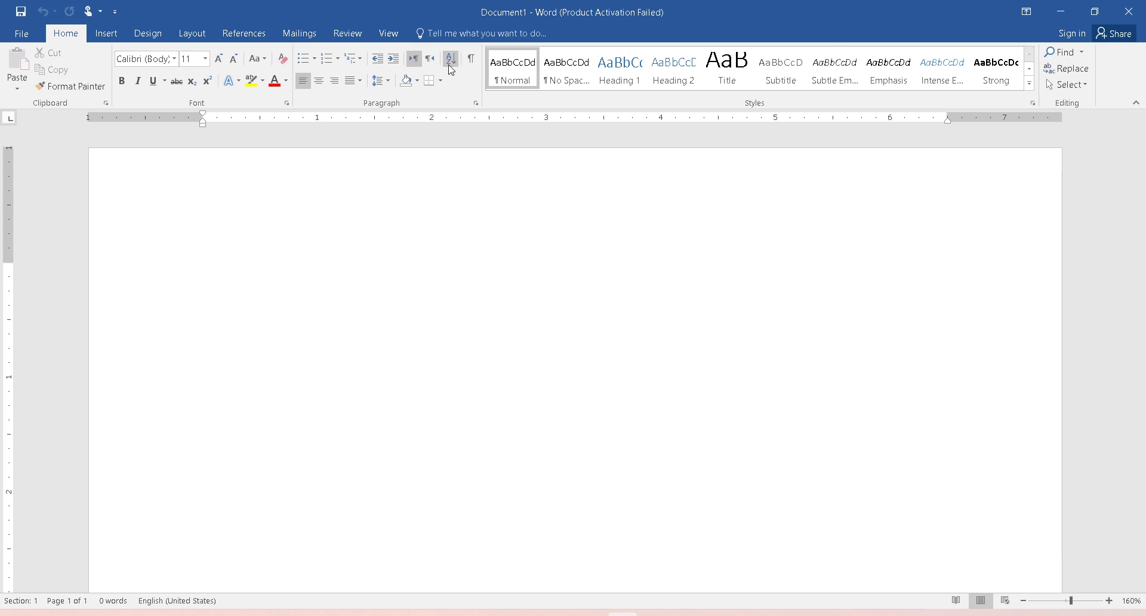
{"action": "left_click", "coordinate": [95, 37]}
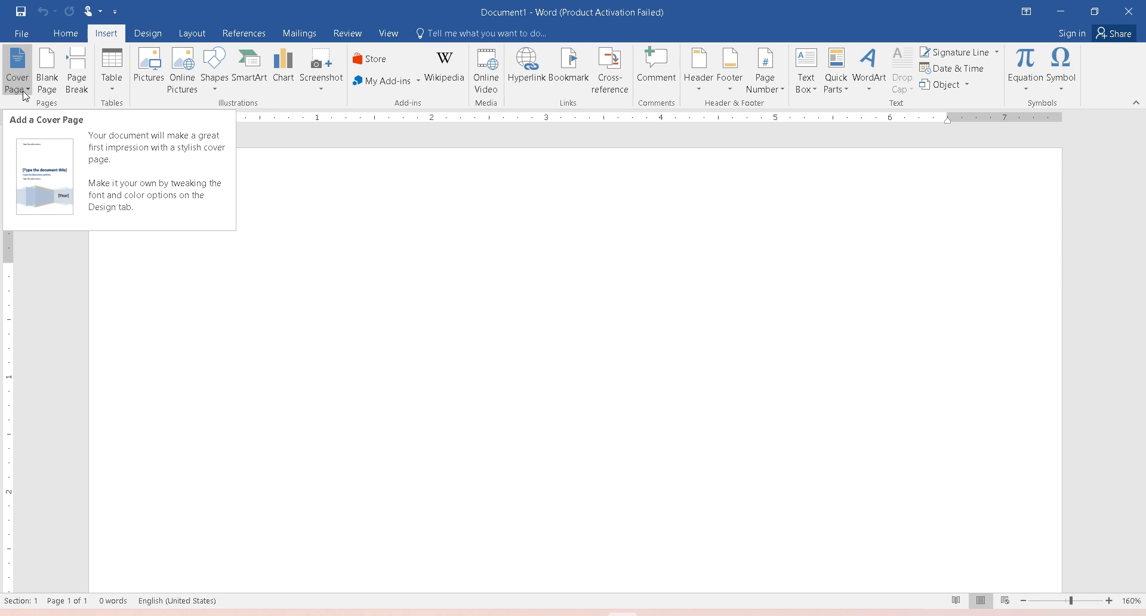
Open the Cover Page gallery and scroll down to the Whisp design
{"action": "left_click", "coordinate": [23, 91]}
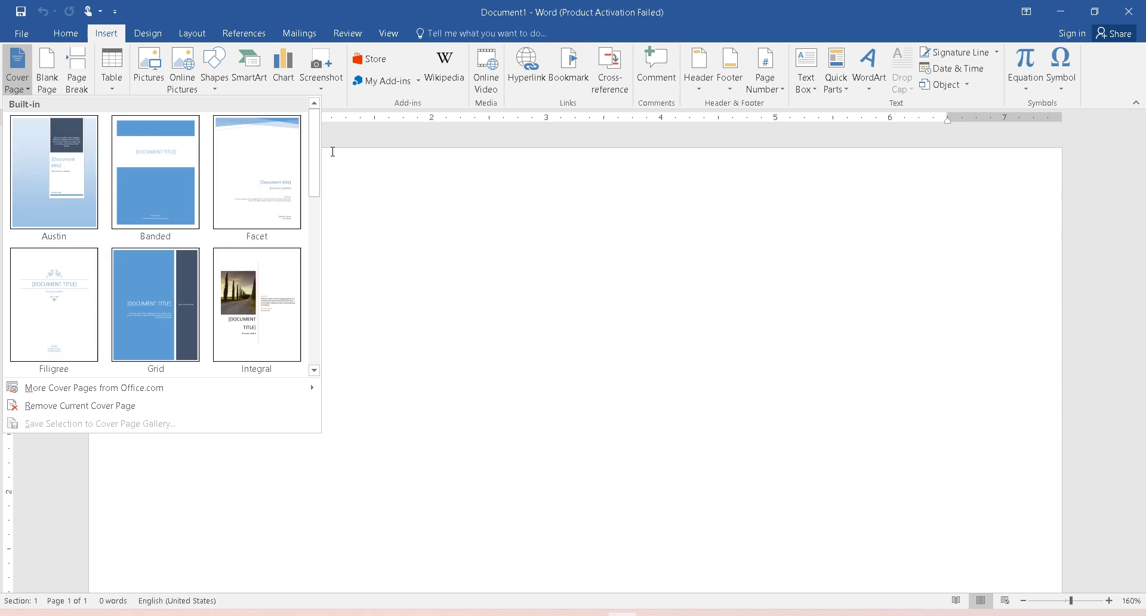
{"action": "scroll", "coordinate": [317, 143], "scroll_direction": "down", "scroll_amount": 1}
{"action": "scroll", "coordinate": [315, 233], "scroll_direction": "down", "scroll_amount": 1}
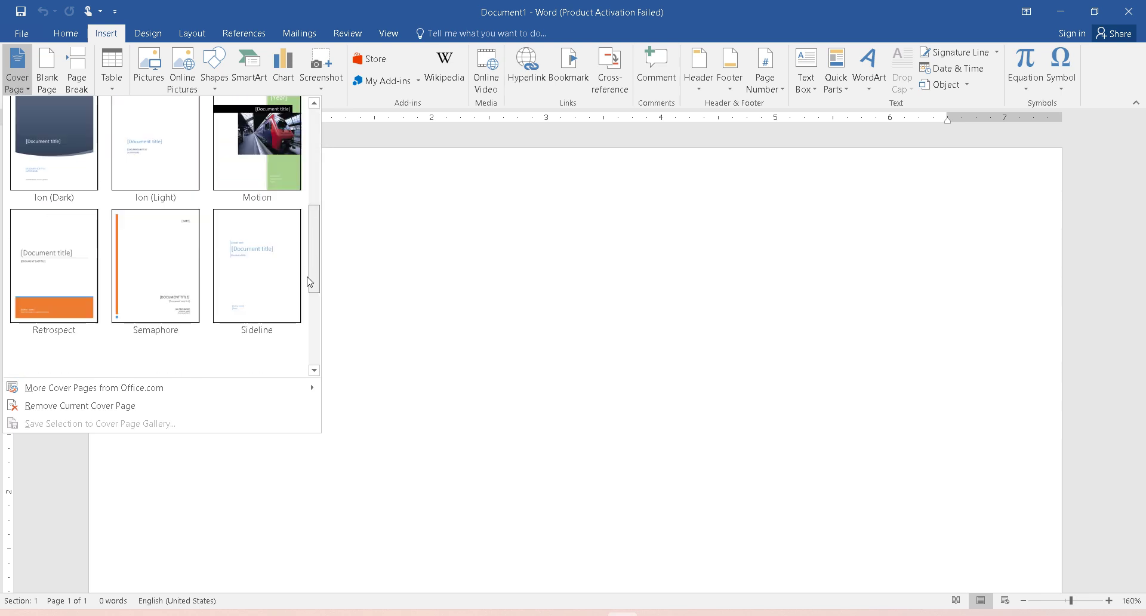
{"action": "scroll", "coordinate": [310, 281], "scroll_direction": "down", "scroll_amount": 2}
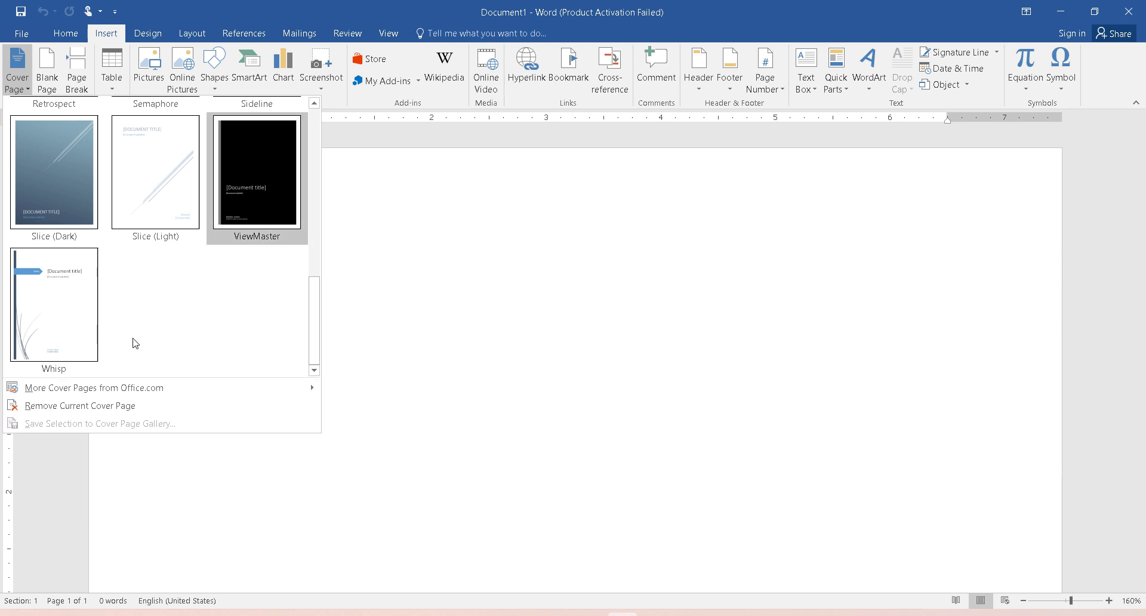
Insert the Whisp cover page and select its [Document title] placeholder
{"action": "left_click", "coordinate": [72, 296]}
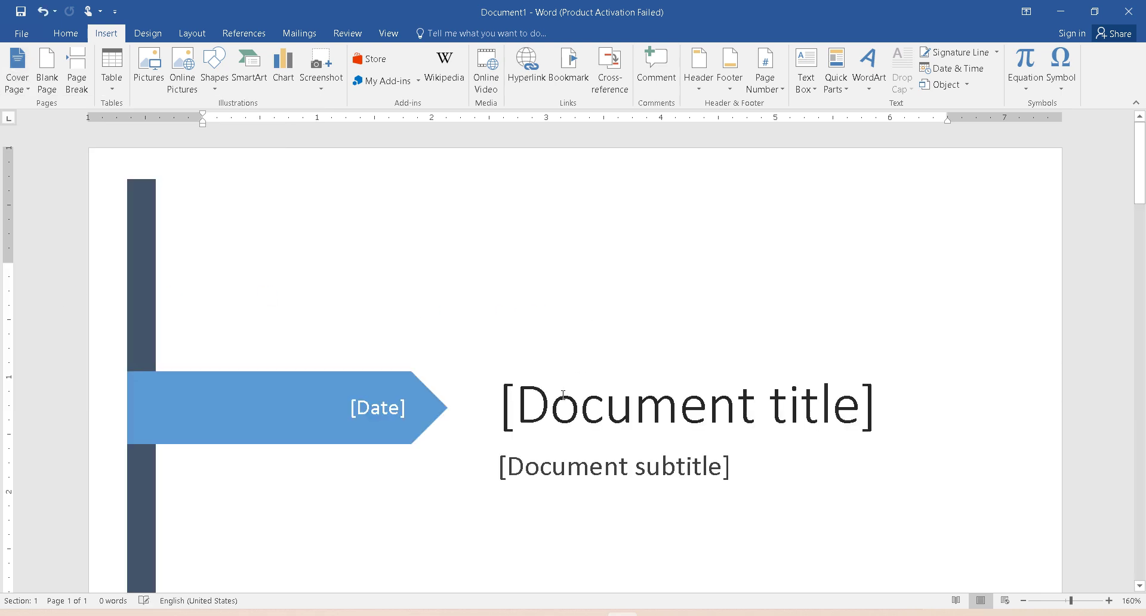
{"action": "scroll", "coordinate": [551, 400], "scroll_direction": "down", "scroll_amount": 10}
{"action": "scroll", "coordinate": [551, 400], "scroll_direction": "down", "scroll_amount": 8}
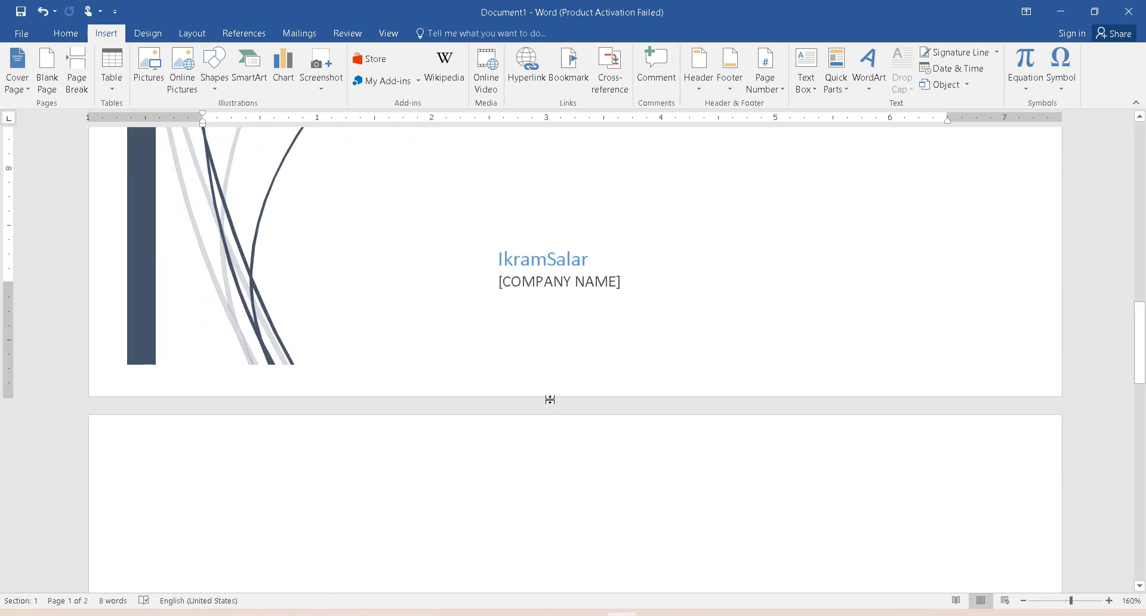
{"action": "scroll", "coordinate": [552, 400], "scroll_direction": "down", "scroll_amount": 5}
{"action": "scroll", "coordinate": [551, 400], "scroll_direction": "up", "scroll_amount": 6}
{"action": "scroll", "coordinate": [551, 400], "scroll_direction": "up", "scroll_amount": 3}
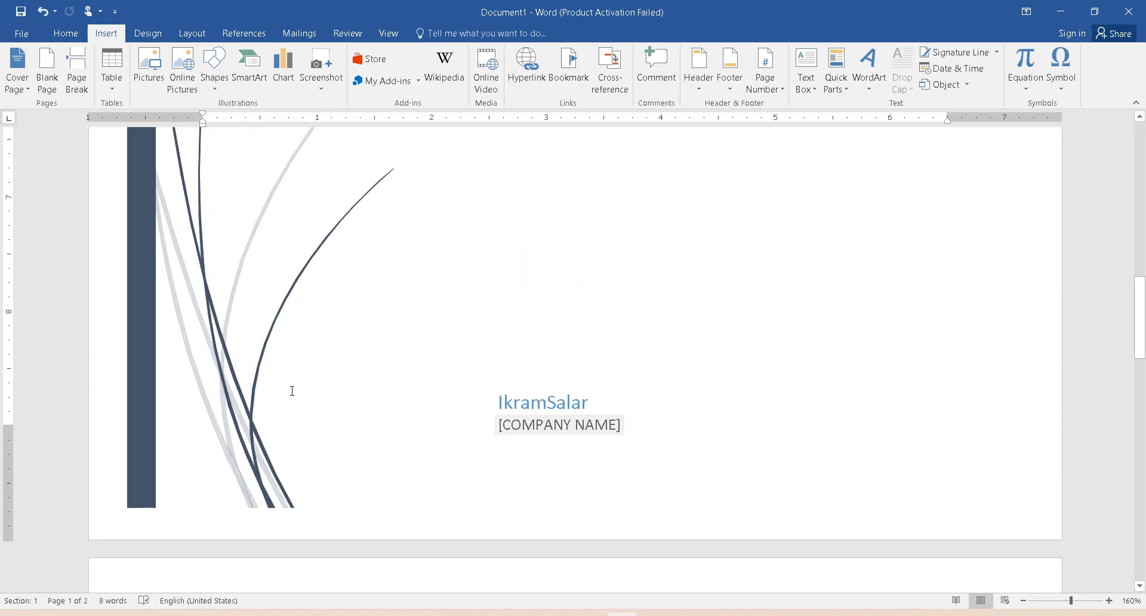
{"action": "scroll", "coordinate": [443, 301], "scroll_direction": "up", "scroll_amount": 15}
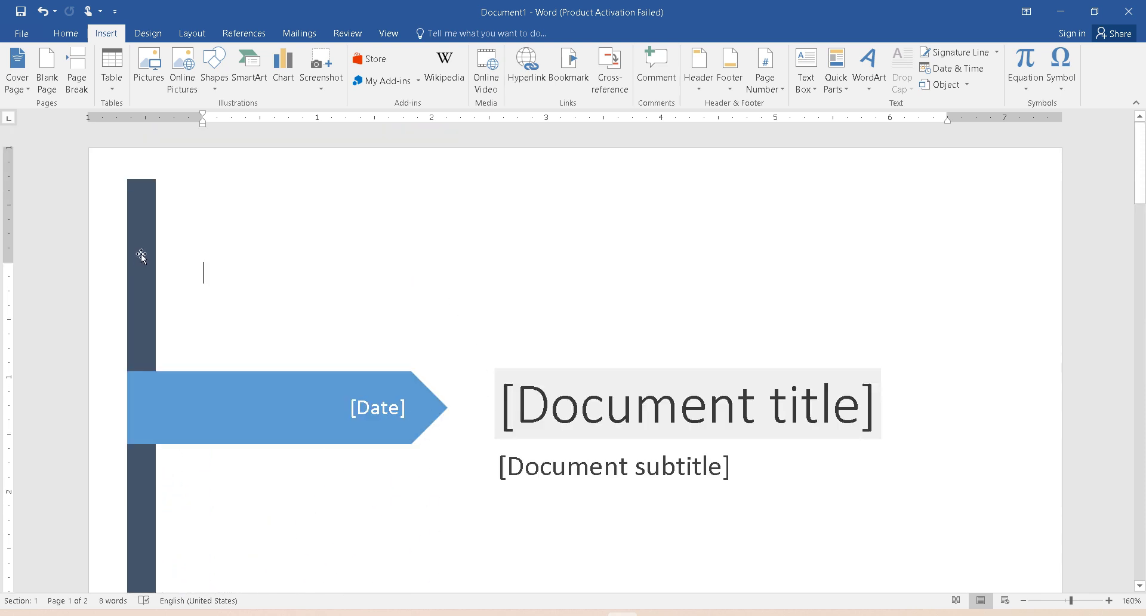
{"action": "left_click", "coordinate": [250, 415]}
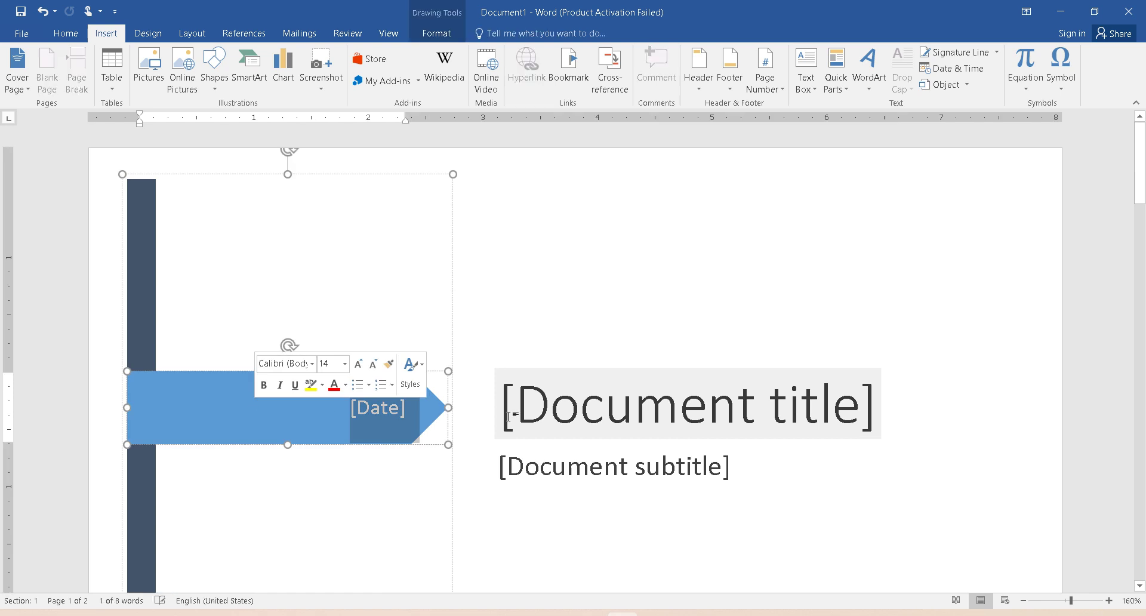
{"action": "left_click", "coordinate": [689, 427]}
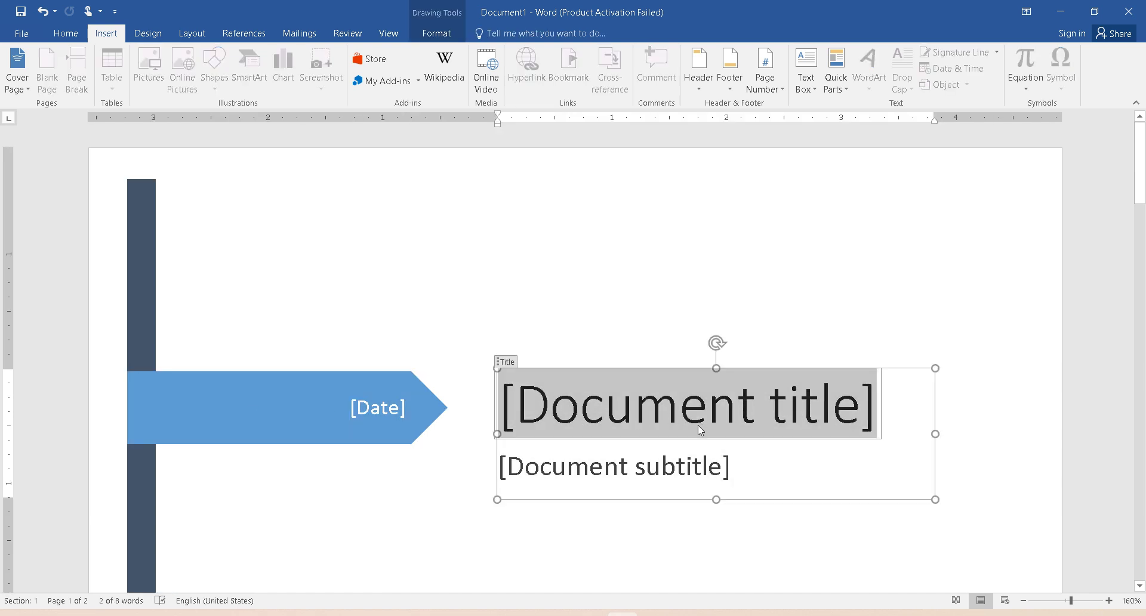
Type 'Computer Science' as the cover page title
{"action": "scroll", "coordinate": [698, 425], "scroll_direction": "down", "scroll_amount": 5, "text": "ctrl"}
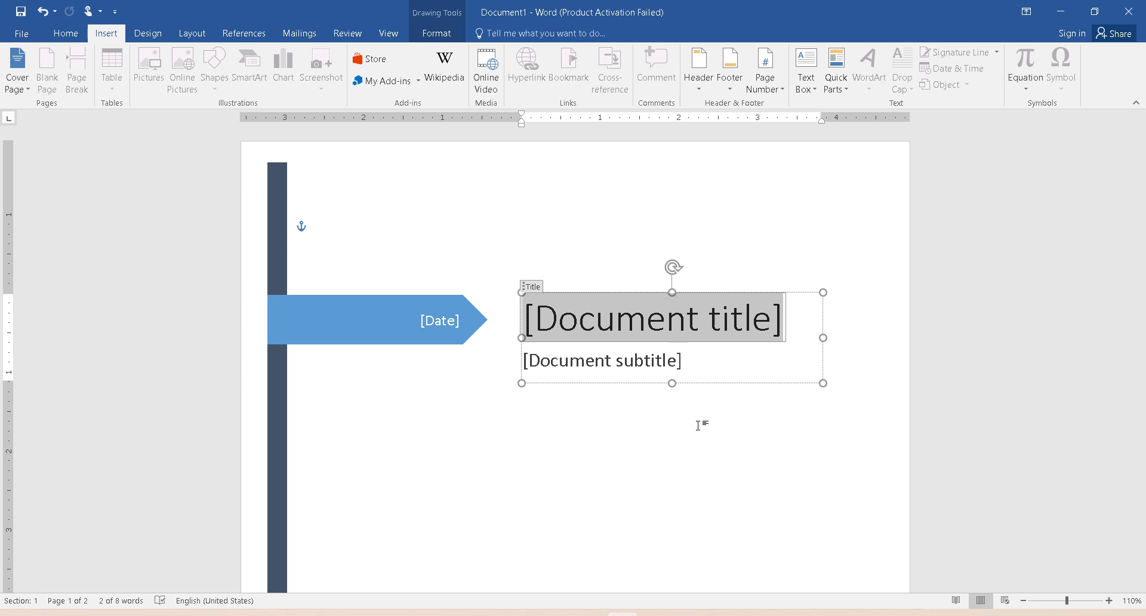
{"action": "type", "text": "S"}
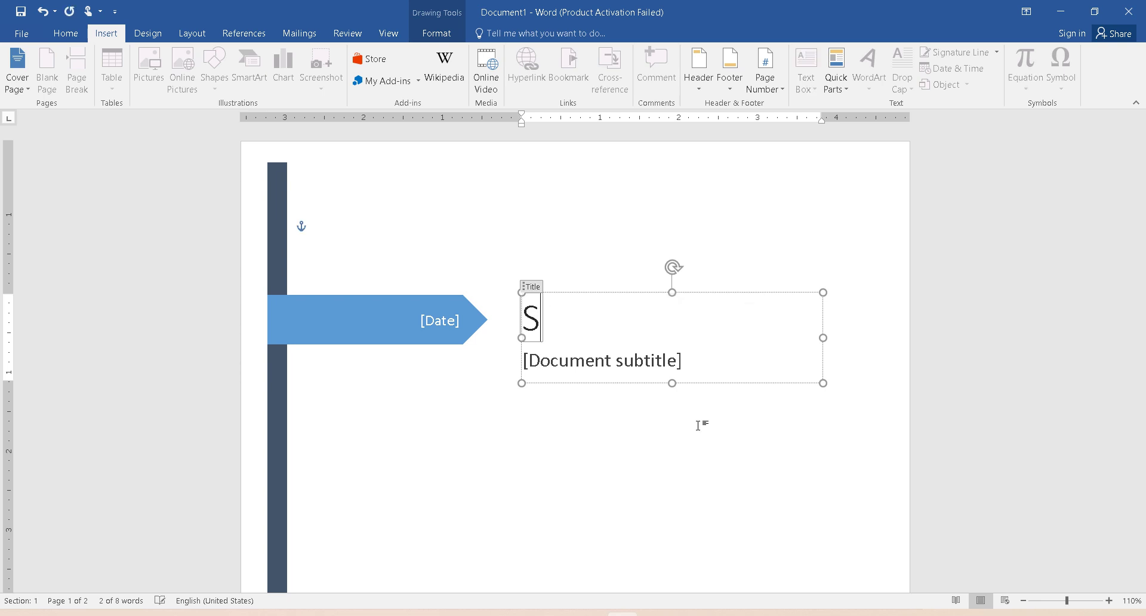
{"action": "key", "text": "BackSpace"}
{"action": "type", "text": "Co"}
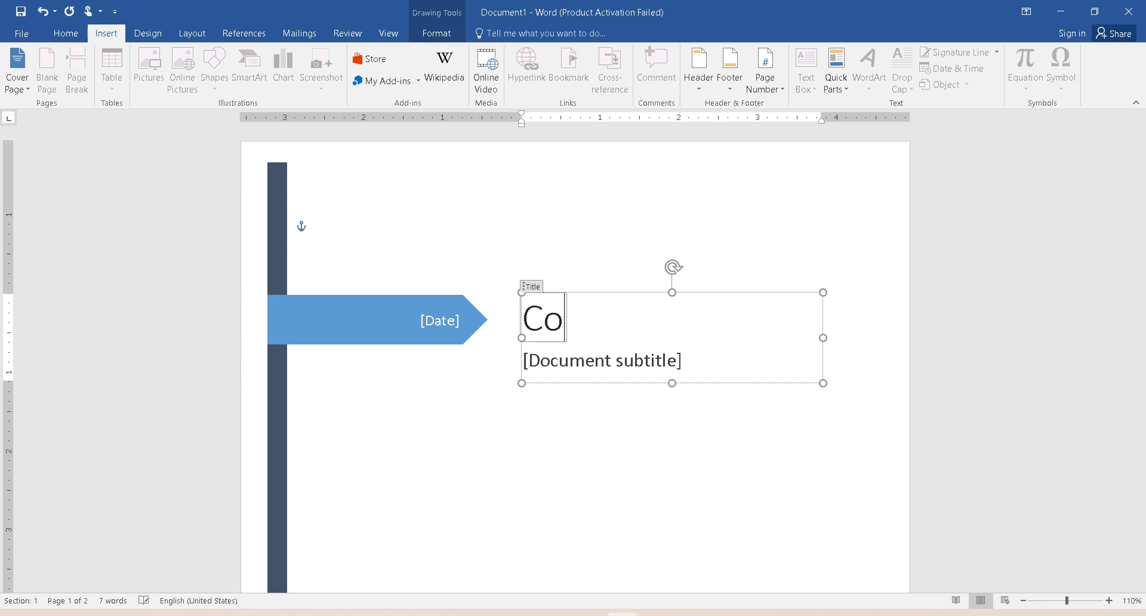
{"action": "type", "text": "mpu"}
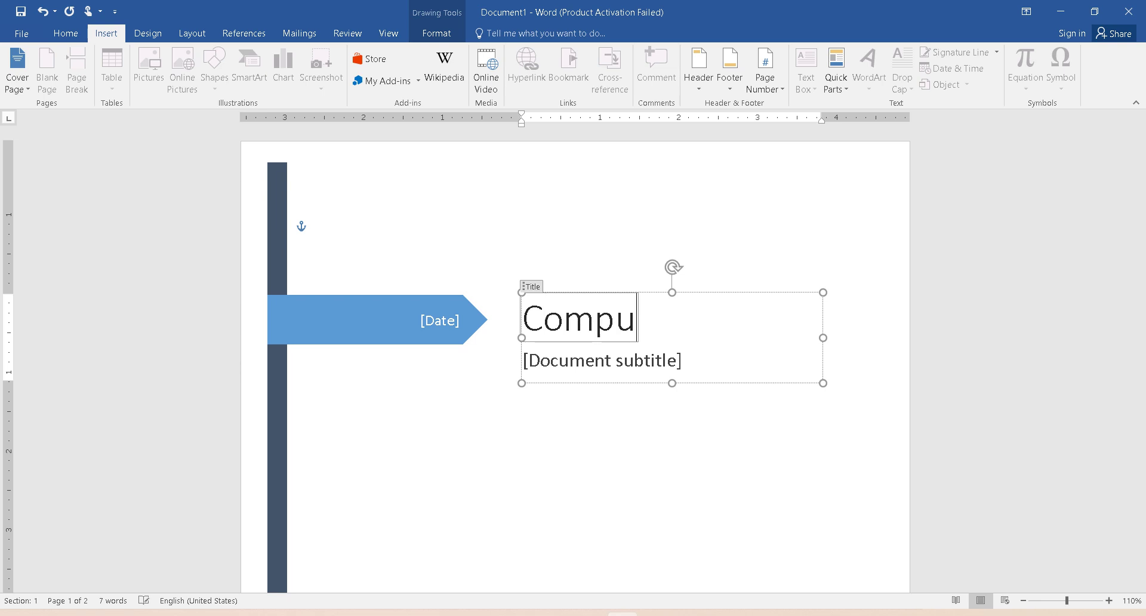
{"action": "type", "text": "ter S"}
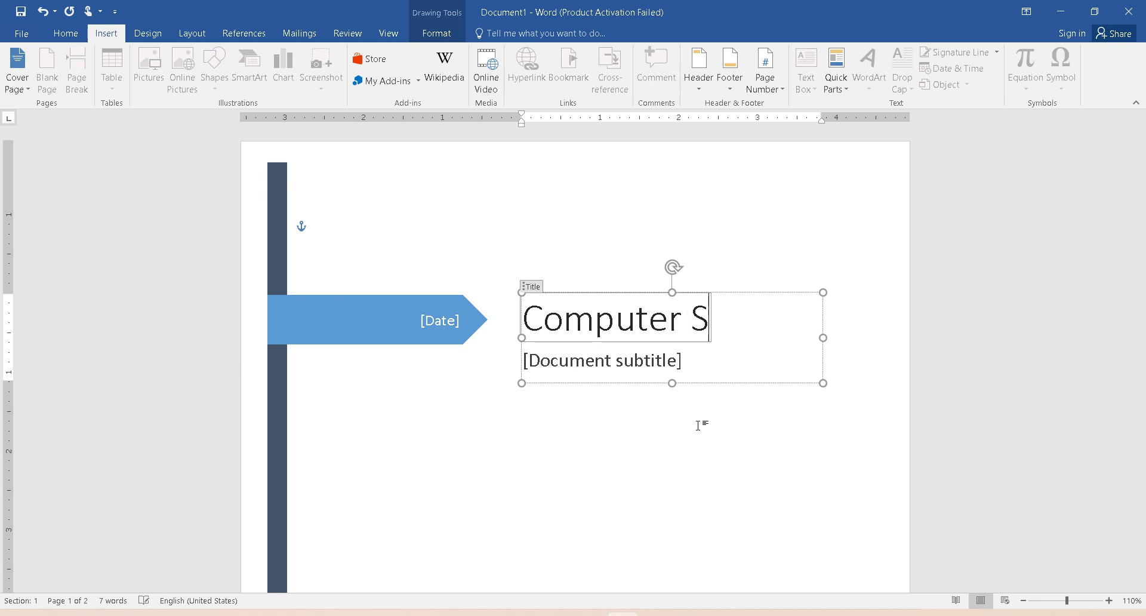
{"action": "type", "text": "cience"}
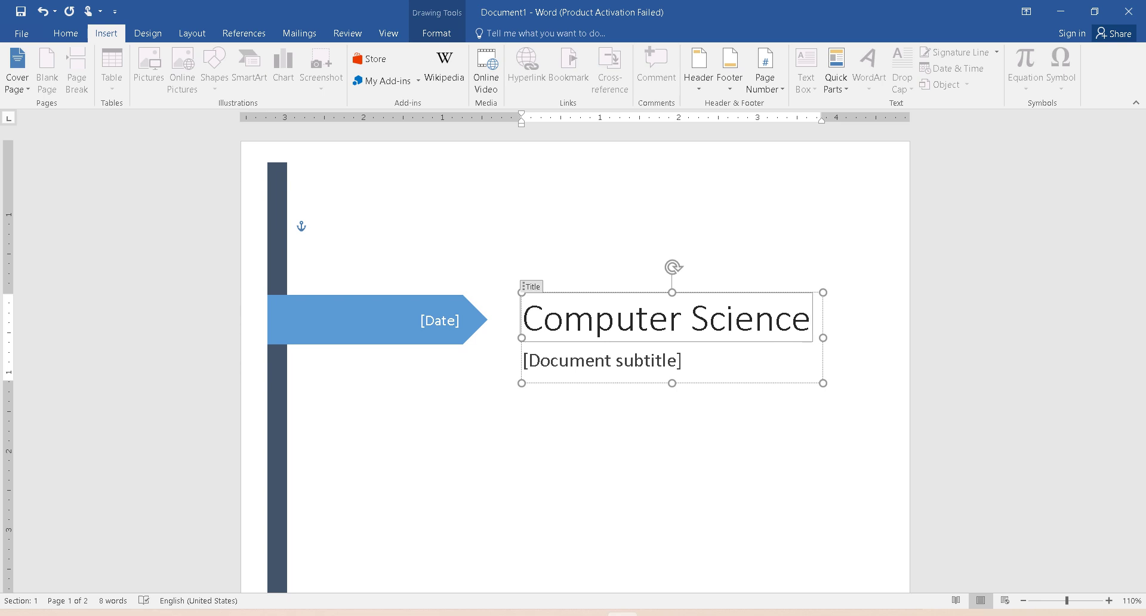
Enter 'Hardware' as the cover page subtitle and finish editing
{"action": "left_click", "coordinate": [644, 364]}
{"action": "type", "text": "S"}
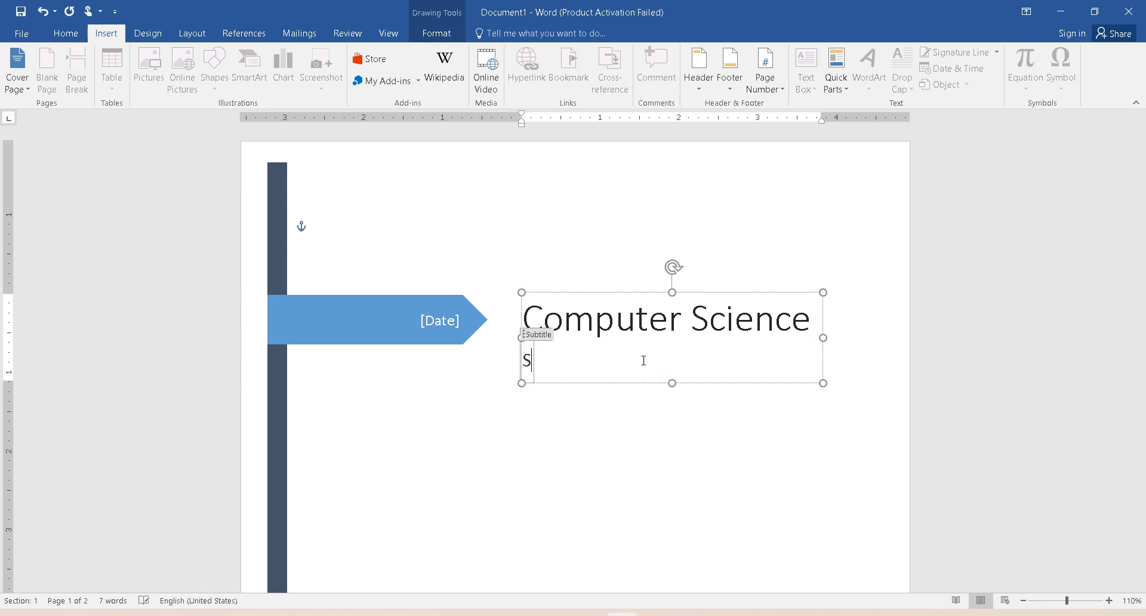
{"action": "key", "text": "BackSpace"}
{"action": "type", "text": "Hardw"}
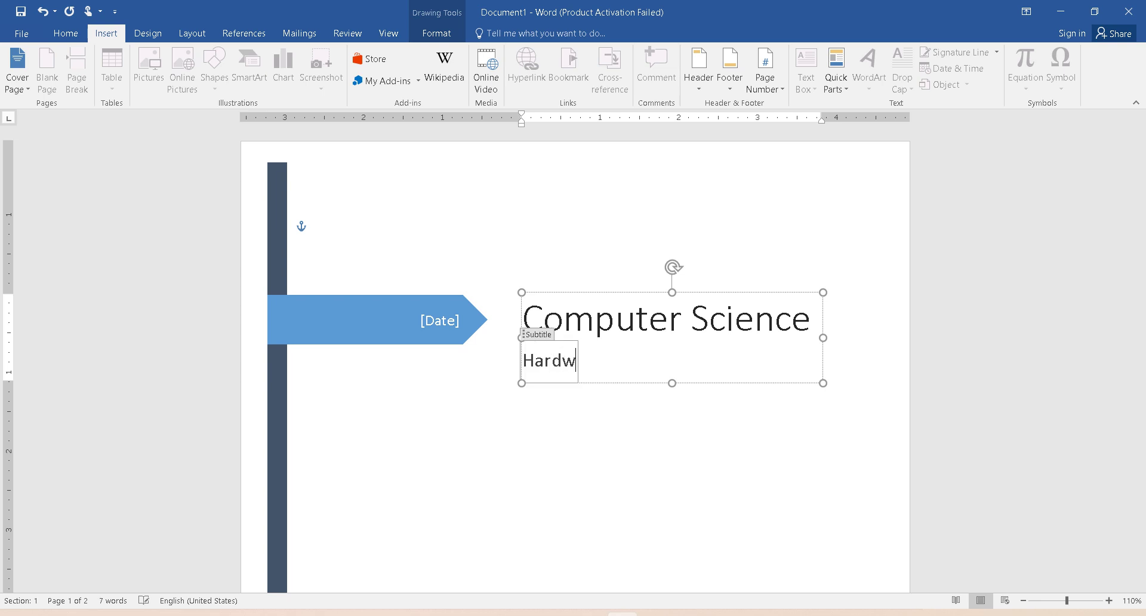
{"action": "type", "text": "are"}
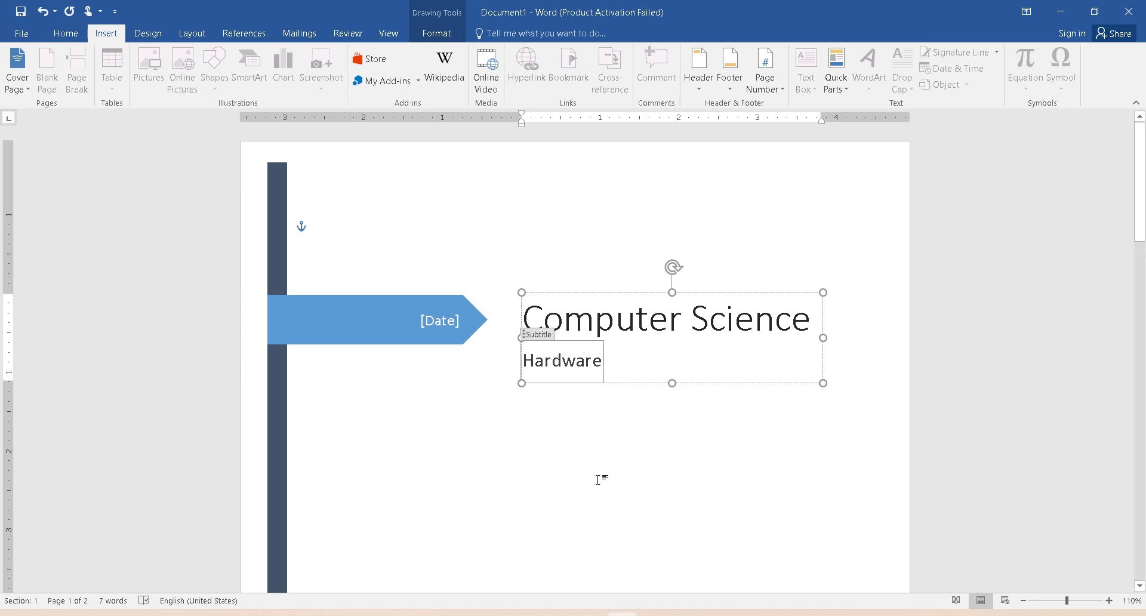
{"action": "left_click", "coordinate": [576, 477]}
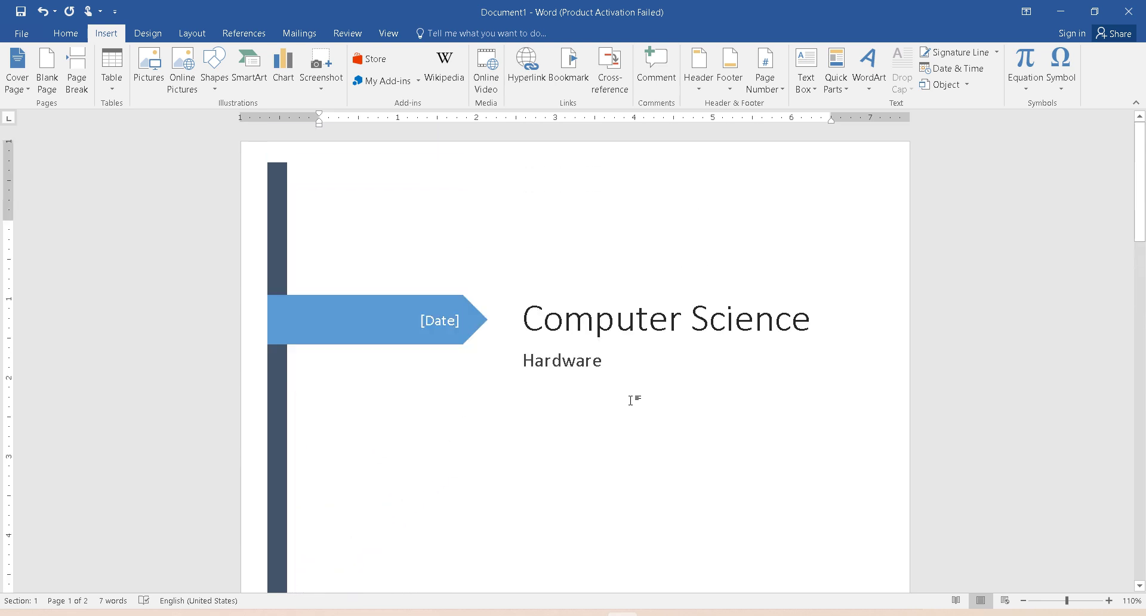
Fill the date banner with today's date, 8/13/2023, from the date picker
{"action": "left_click", "coordinate": [472, 323]}
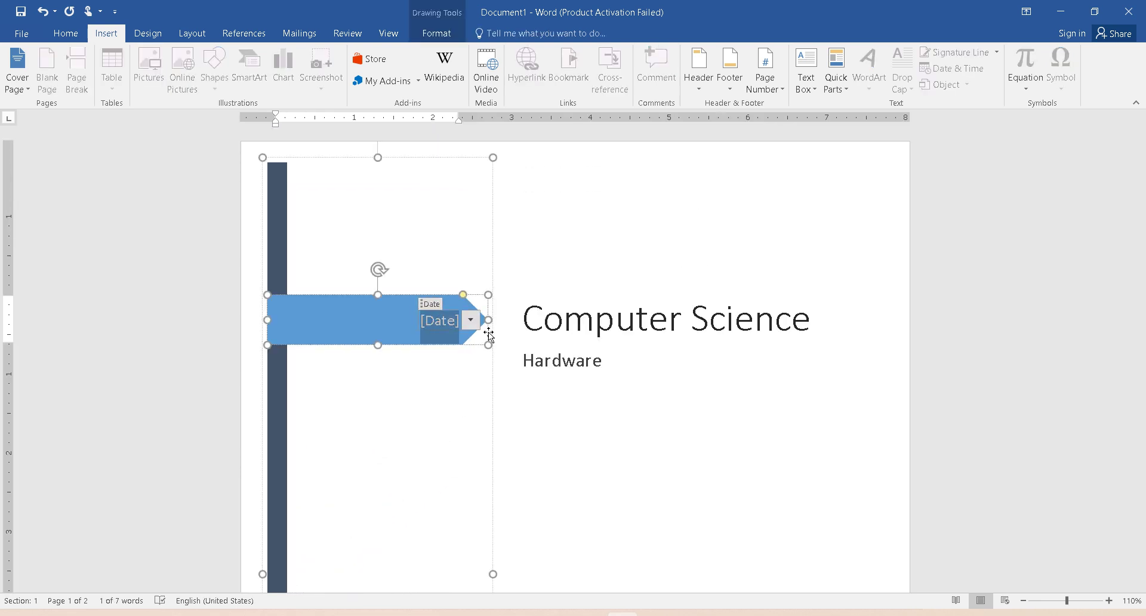
{"action": "left_click", "coordinate": [472, 323]}
{"action": "left_click", "coordinate": [416, 448]}
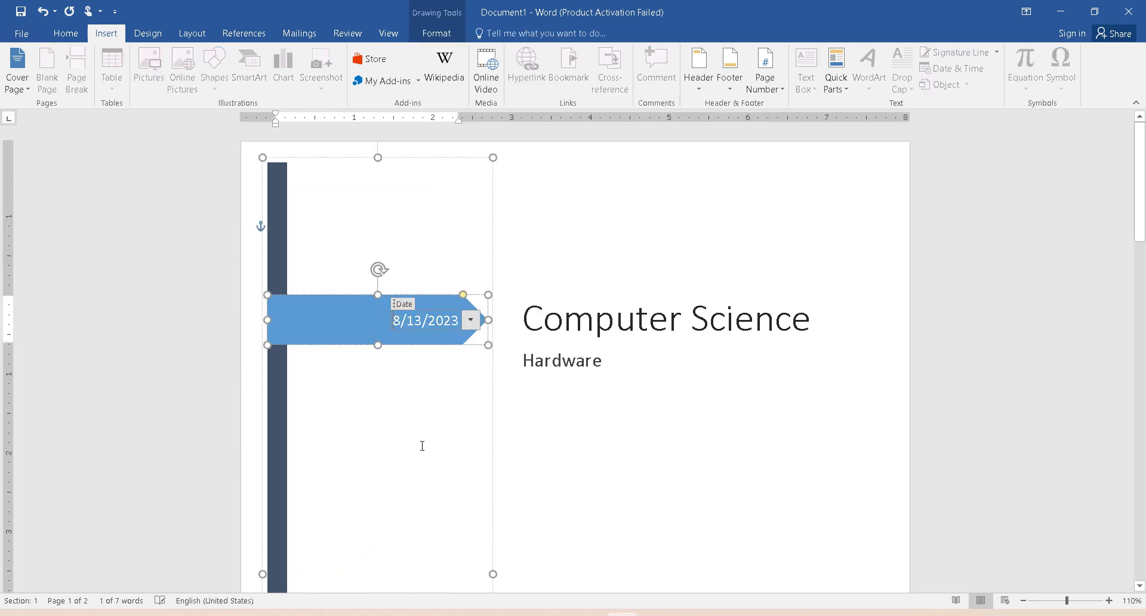
{"action": "left_click", "coordinate": [772, 465]}
{"action": "scroll", "coordinate": [771, 465], "scroll_direction": "down", "scroll_amount": 10}
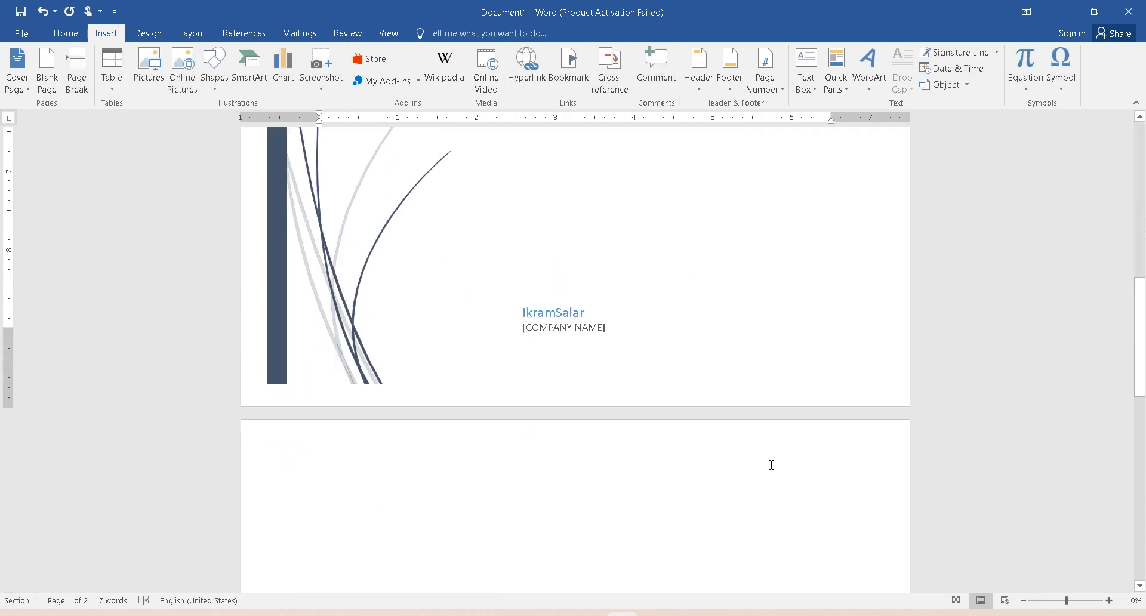
Select and check the author's name in the cover page author field
{"action": "left_click", "coordinate": [562, 386]}
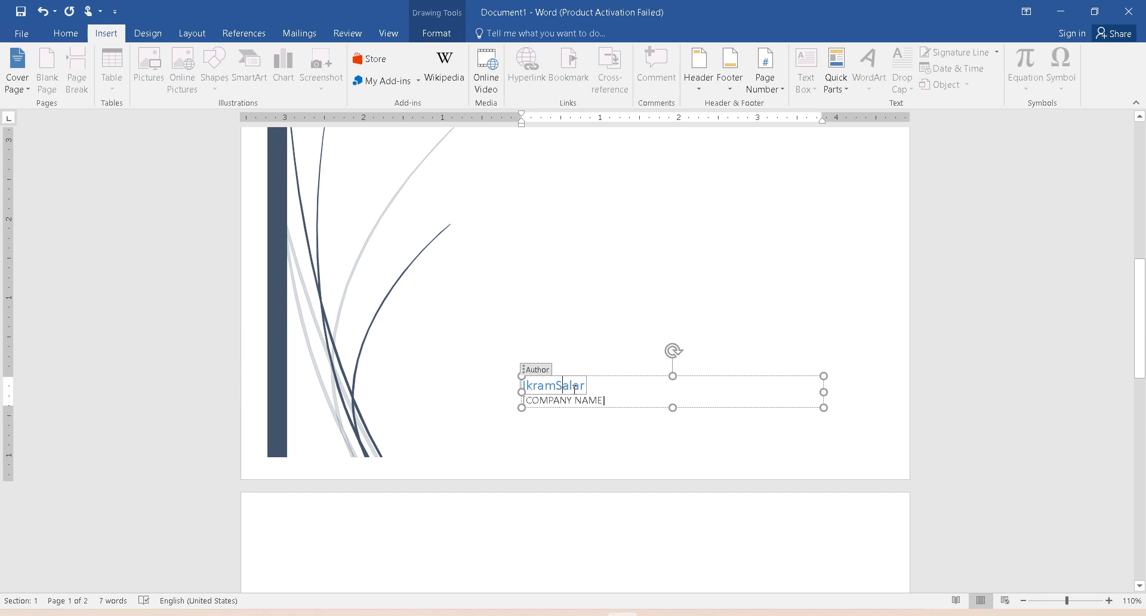
{"action": "scroll", "coordinate": [596, 325], "scroll_direction": "up", "scroll_amount": 5}
{"action": "left_click", "coordinate": [553, 397]}
{"action": "scroll", "coordinate": [622, 447], "scroll_direction": "down", "scroll_amount": 5}
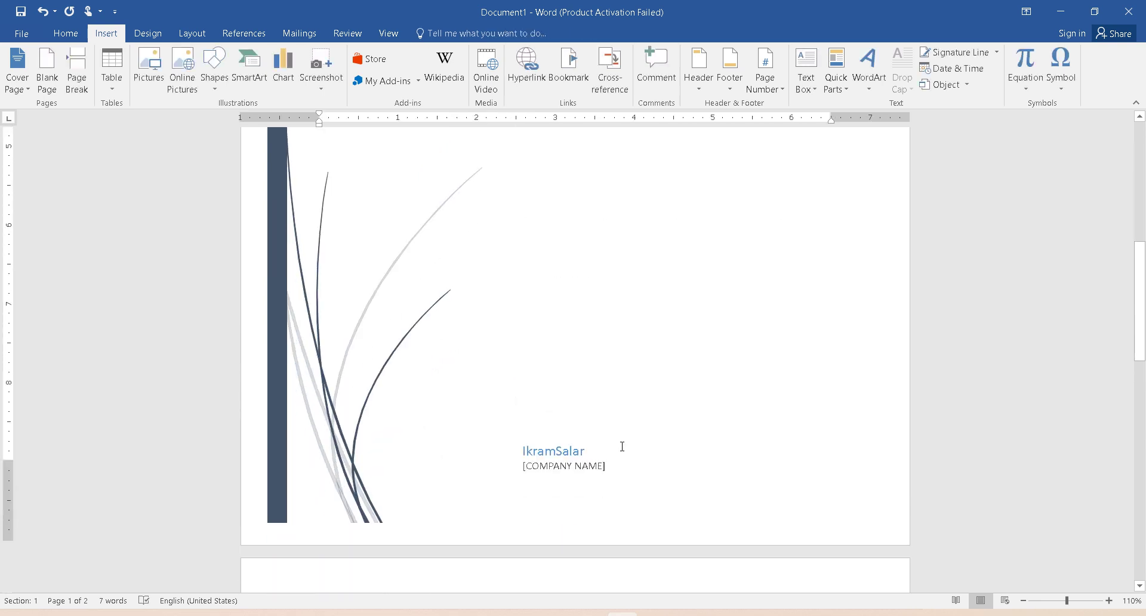
{"action": "scroll", "coordinate": [622, 447], "scroll_direction": "down", "scroll_amount": 1}
{"action": "left_click", "coordinate": [563, 421]}
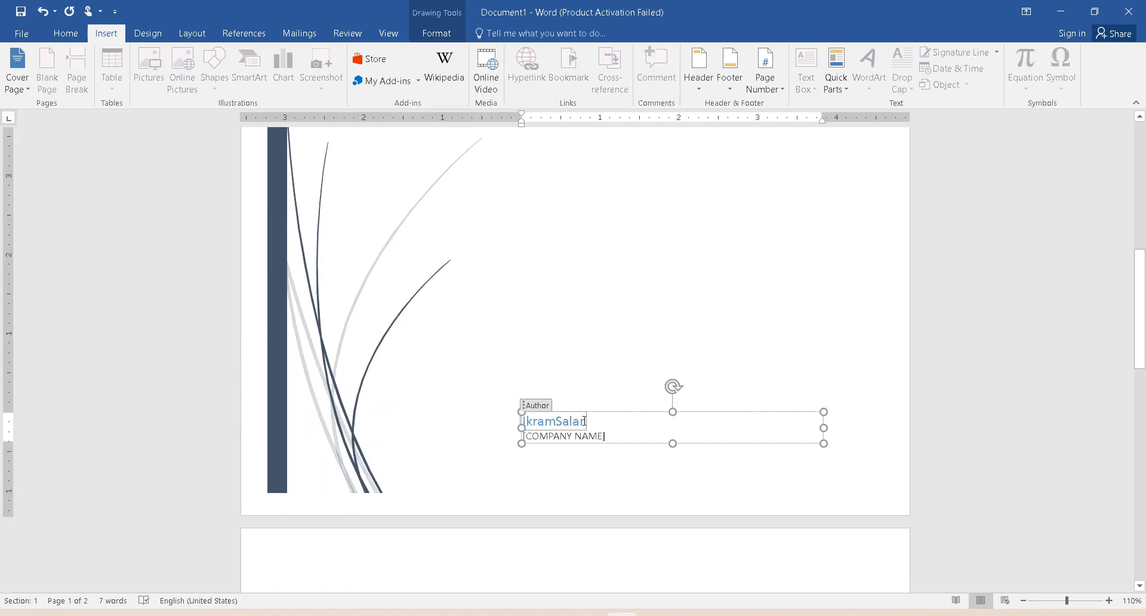
{"action": "double_click", "coordinate": [582, 422]}
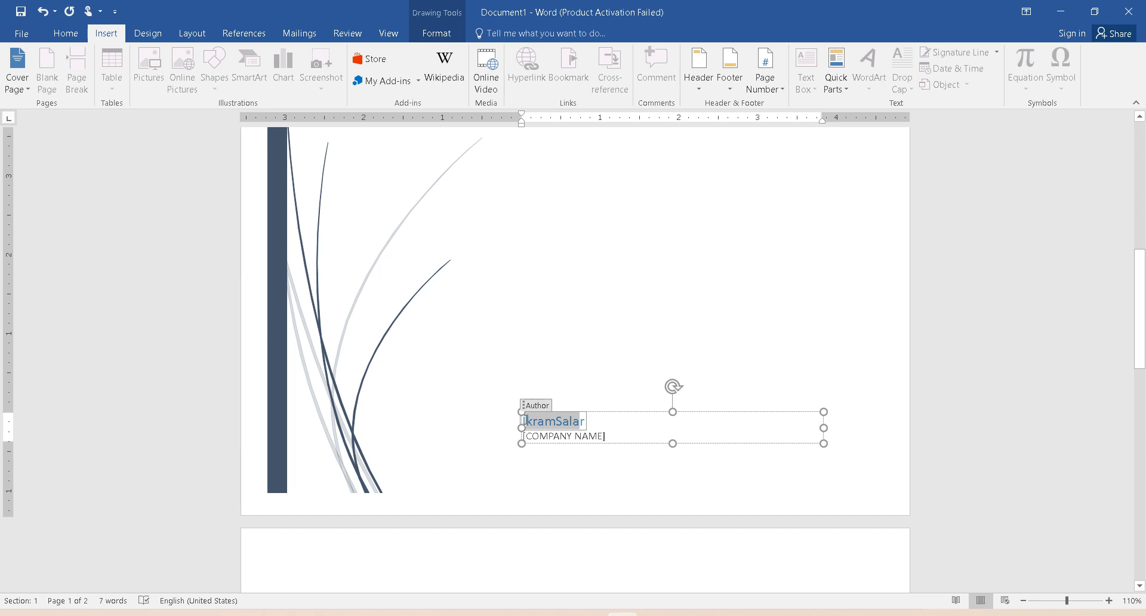
Inspect the company name placeholder below the author field
{"action": "left_click", "coordinate": [580, 436]}
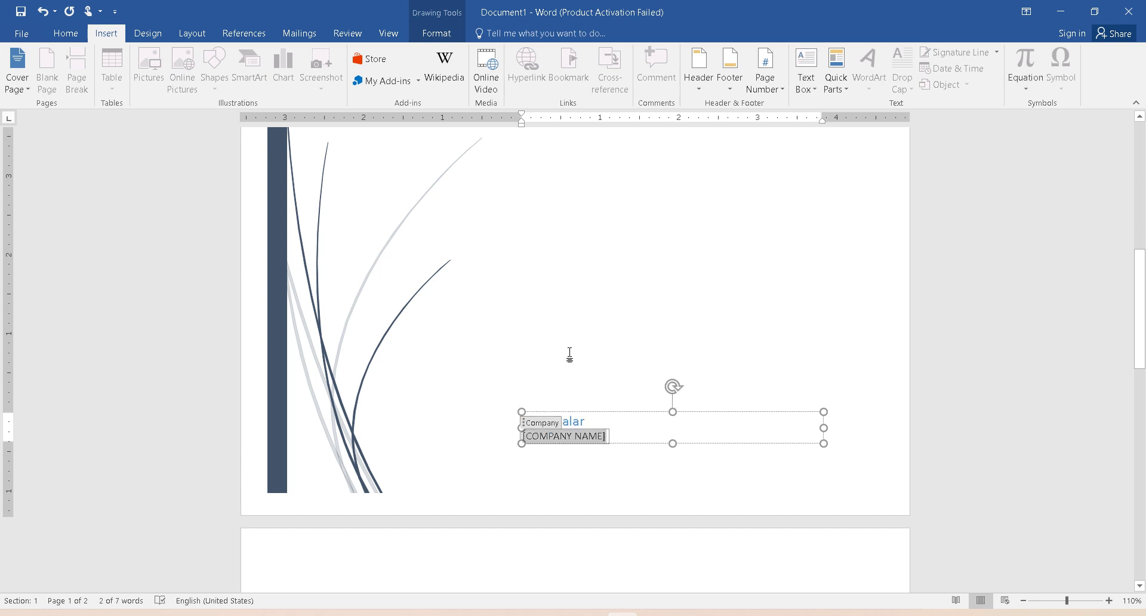
{"action": "left_click", "coordinate": [578, 378]}
{"action": "scroll", "coordinate": [602, 427], "scroll_direction": "down", "scroll_amount": 10}
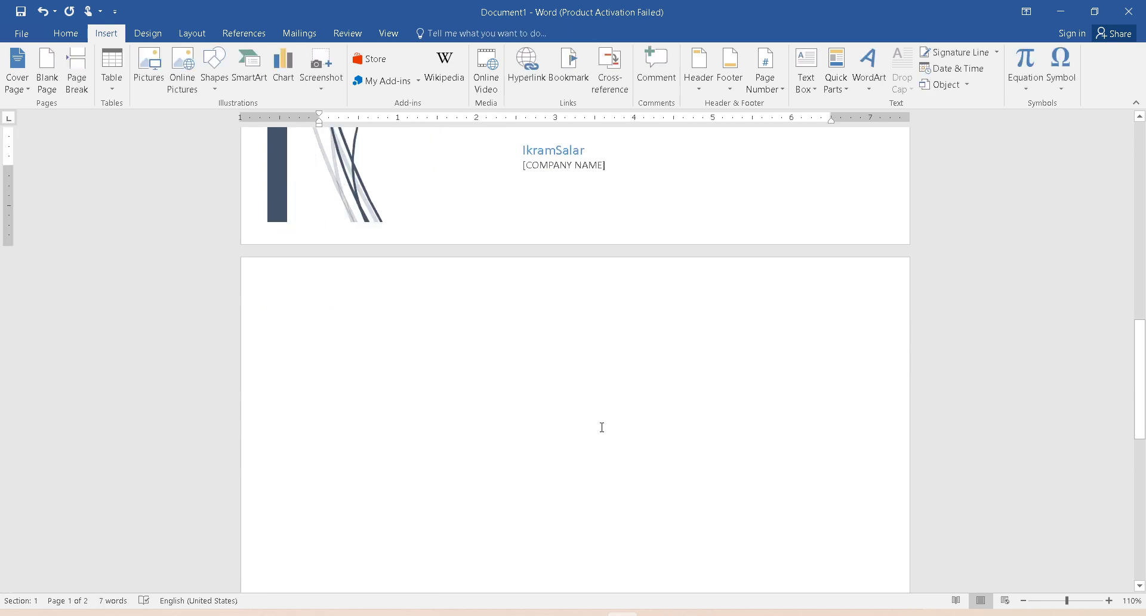
{"action": "scroll", "coordinate": [603, 428], "scroll_direction": "down", "scroll_amount": 1}
{"action": "scroll", "coordinate": [603, 428], "scroll_direction": "up", "scroll_amount": 2}
{"action": "scroll", "coordinate": [594, 394], "scroll_direction": "up", "scroll_amount": 1}
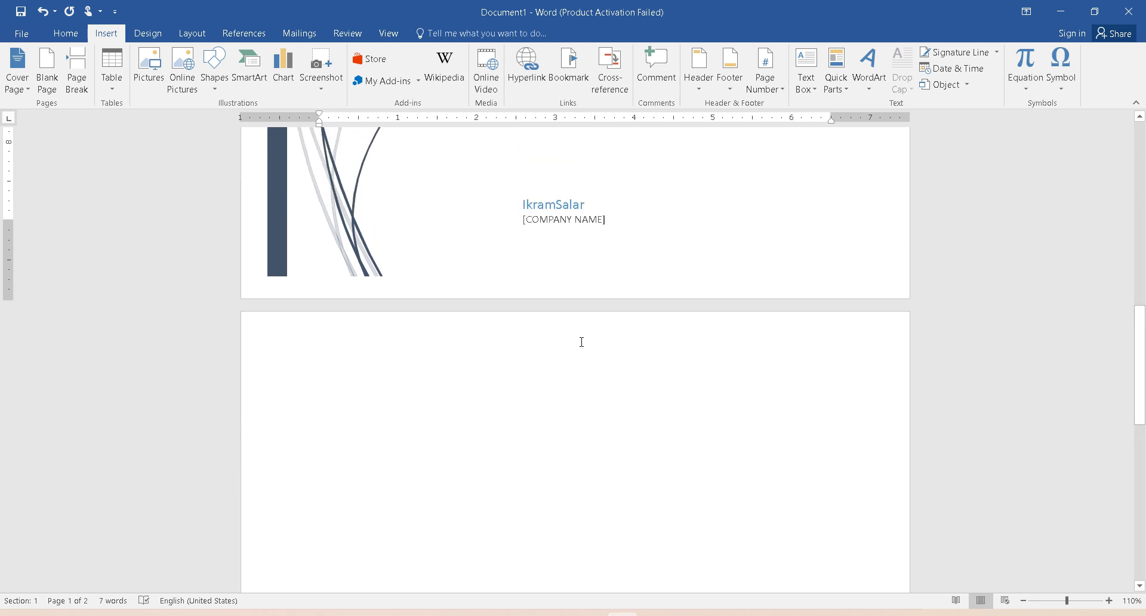
Delete the empty second page with Backspace, leaving only the cover page
{"action": "scroll", "coordinate": [578, 343], "scroll_direction": "down", "scroll_amount": 1, "text": "ctrl"}
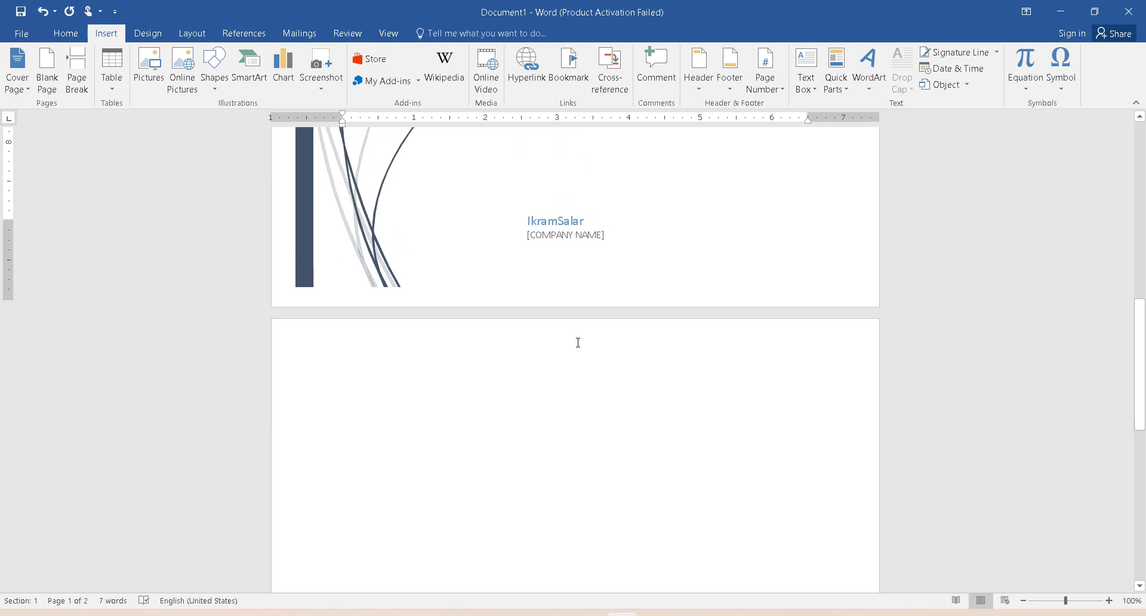
{"action": "left_click", "coordinate": [490, 383]}
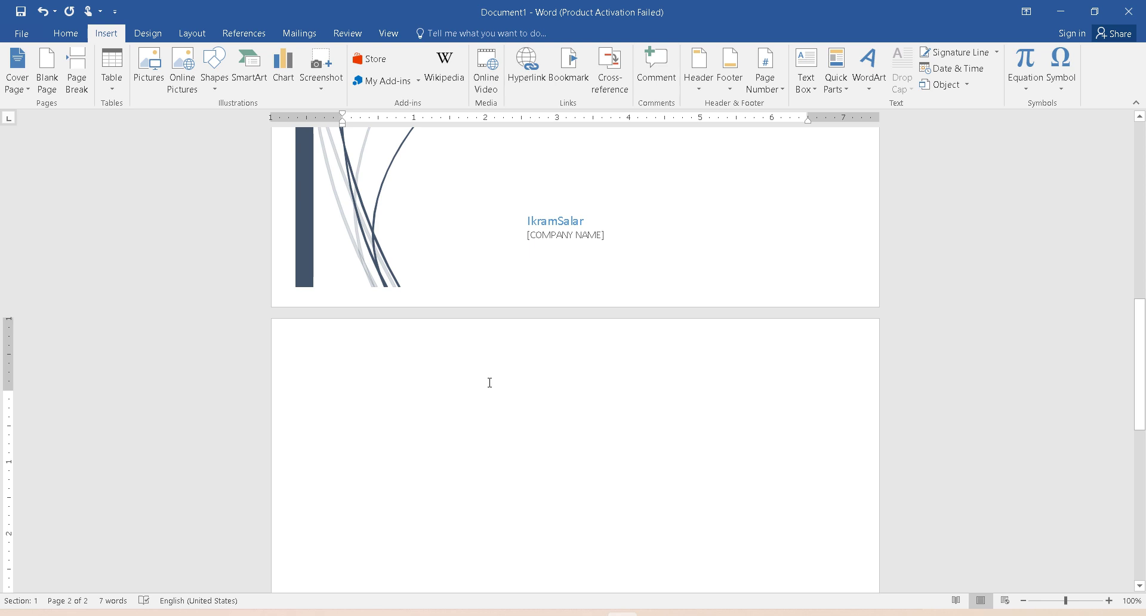
{"action": "key", "text": "BackSpace"}
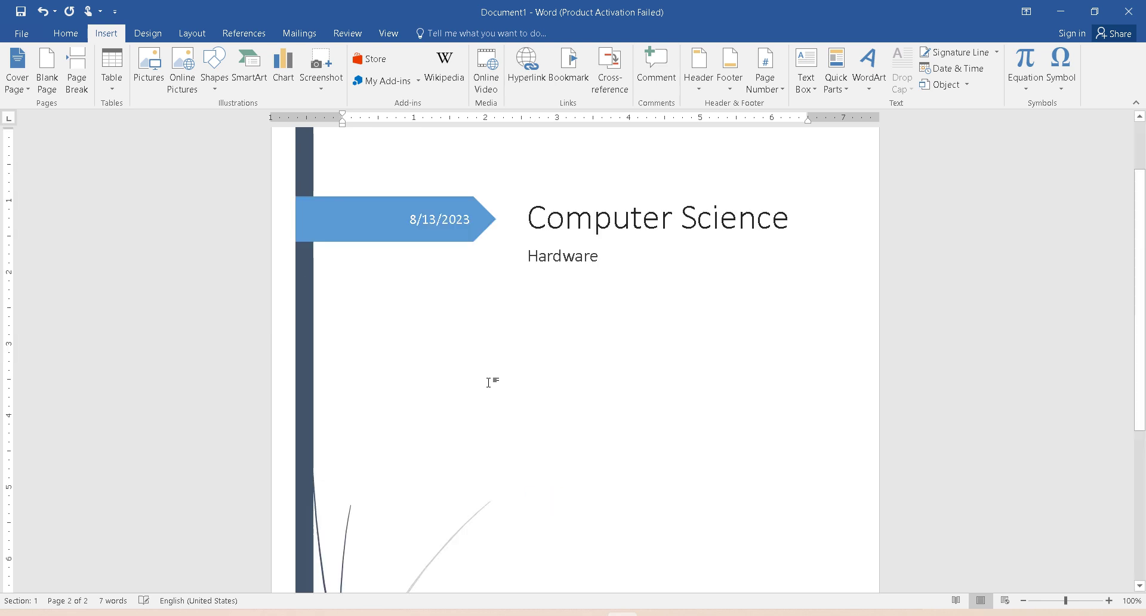
{"action": "scroll", "coordinate": [490, 383], "scroll_direction": "down", "scroll_amount": 9, "text": "ctrl"}
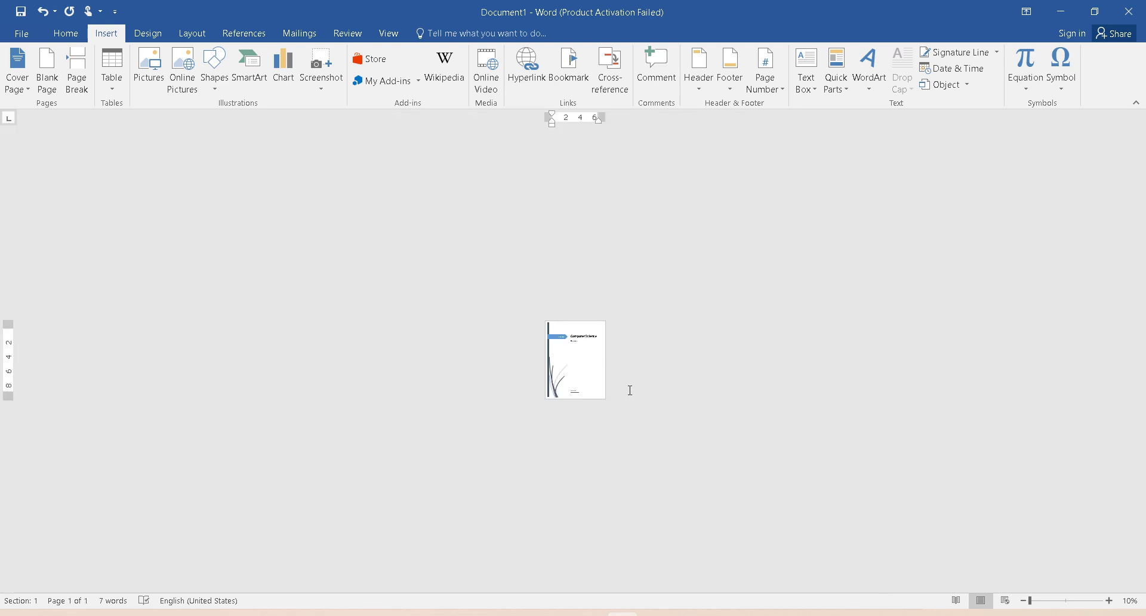
{"action": "scroll", "coordinate": [619, 394], "scroll_direction": "up", "scroll_amount": 3, "text": "ctrl"}
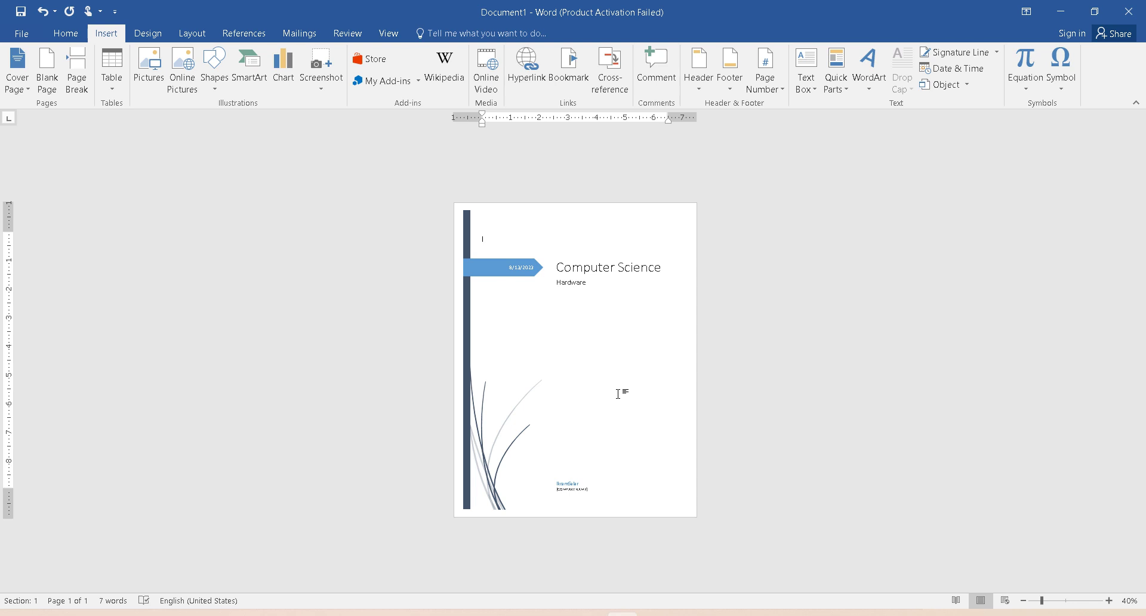
Insert a blank page after the cover page
{"action": "left_click", "coordinate": [622, 491]}
{"action": "left_click", "coordinate": [642, 499]}
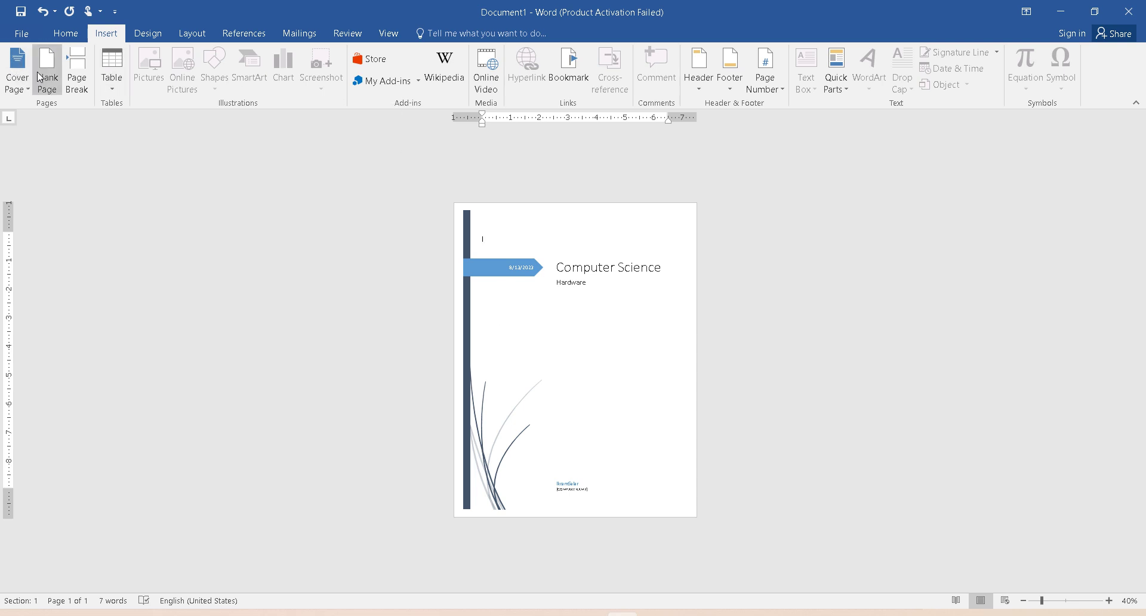
{"action": "left_click", "coordinate": [48, 58]}
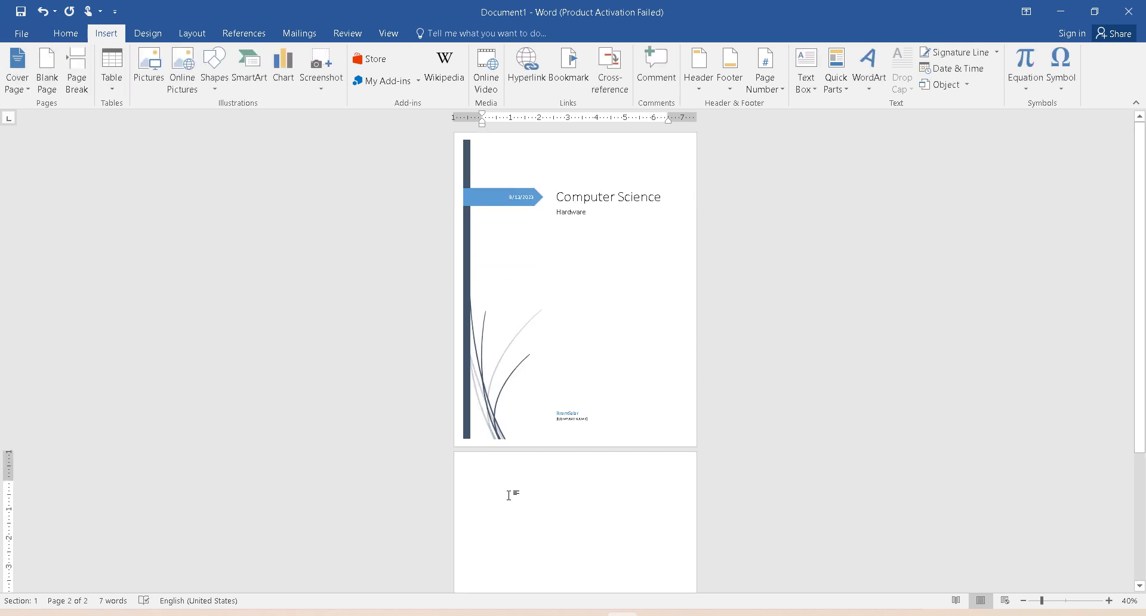
Generate sample text with =rand() and paste five more paragraphs below it
{"action": "scroll", "coordinate": [509, 496], "scroll_direction": "up", "scroll_amount": 3, "text": "ctrl"}
{"action": "scroll", "coordinate": [508, 496], "scroll_direction": "down", "scroll_amount": 3}
{"action": "scroll", "coordinate": [509, 495], "scroll_direction": "down", "scroll_amount": 3}
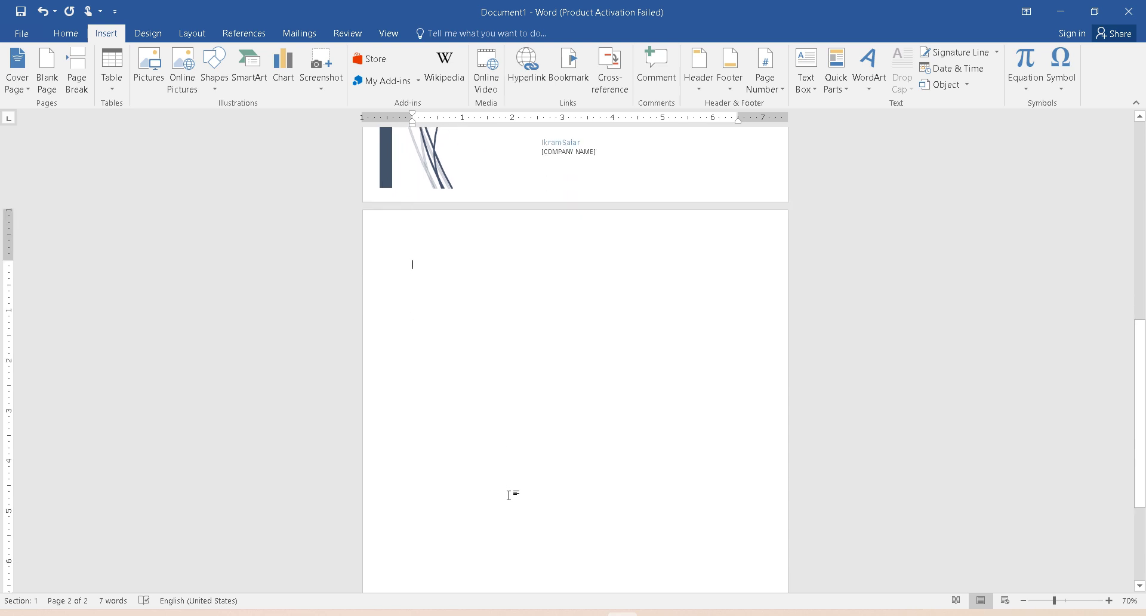
{"action": "type", "text": "="}
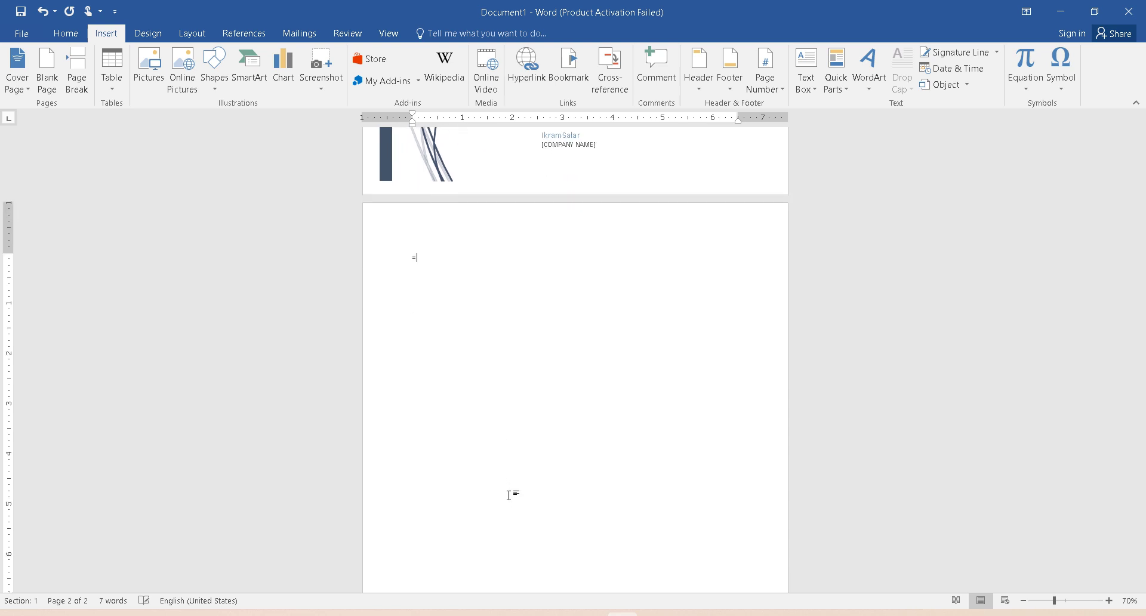
{"action": "type", "text": "rand()"}
{"action": "key", "text": "Return"}
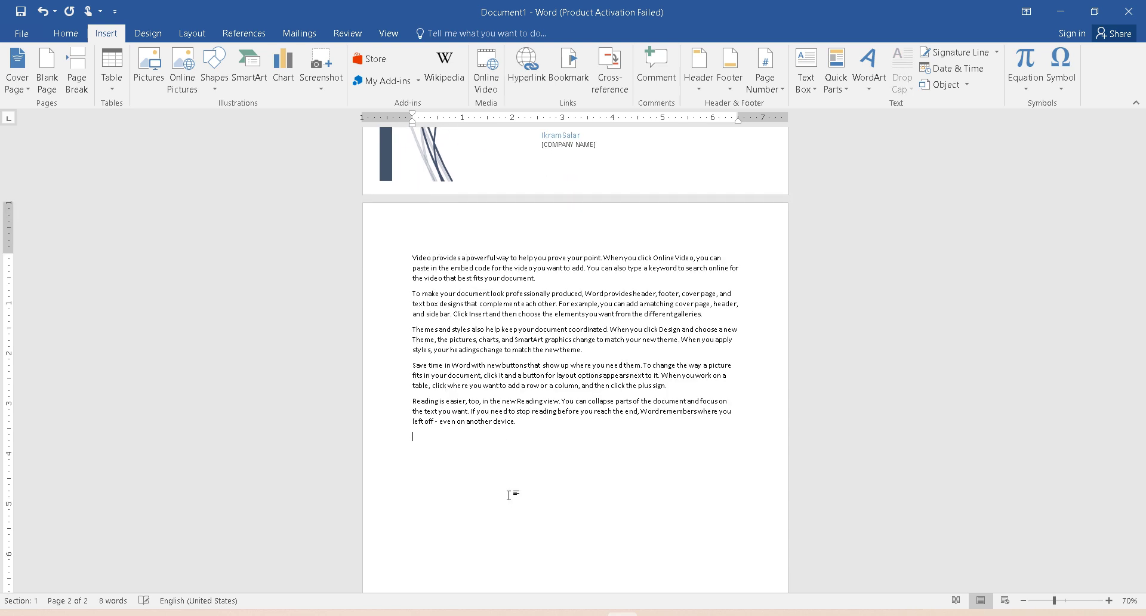
{"action": "type", "text": "rovides a powerful way to help you prove your point. When you click Online Video, you can paste in the embed code for the video you want to add. You can also type a keyword to search online for the video that best fits your document. To make your document look professionally produced, Word provides header, footer, cover page, and text box designs that complement each other. For example, you can add a matching cover page, header, and sidebar. Click Insert and then choose the elements you want from the different galleries. Themes and styles also help keep your document coordinated. When you click Design and choose a new Theme, the pictures, charts, and SmartArt graphics change to match your new theme. When you apply styles, your headings change to match the new theme. Save time in Word with new buttons that show up where you need them. To change the way a picture fits in your document, click it and a button for layout options appears next to it. When you work on a table, click where you want to add a row or a column, and then click the plus sign. Reading is easier, too, in the new Reading view. You can collapse parts of the document and focus on the text you want. If you need to stop reading before you reach the end, Word remembers where you left off - even on another device."}
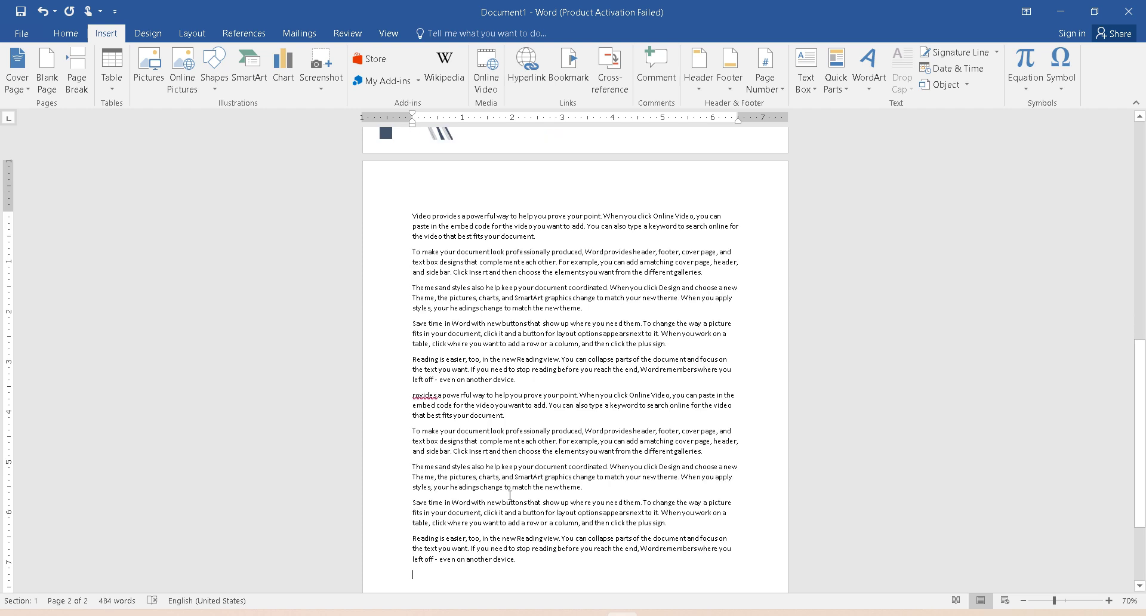
{"action": "scroll", "coordinate": [509, 495], "scroll_direction": "down", "scroll_amount": 3}
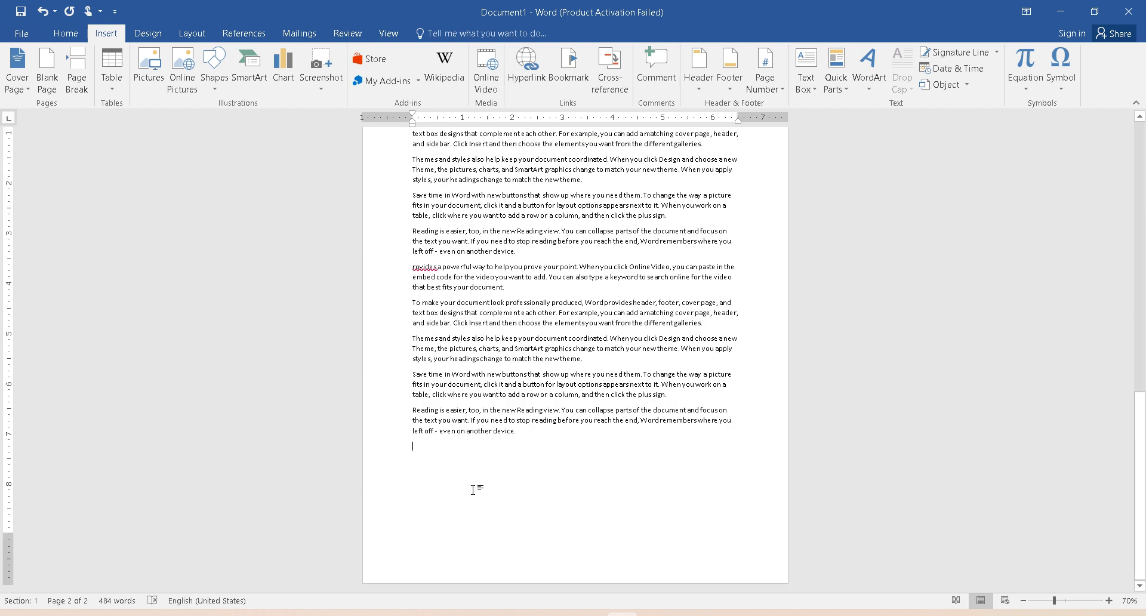
{"action": "left_click", "coordinate": [447, 451]}
Insert a page break after the sample text with Ctrl+Enter
{"action": "key", "text": "ctrl+Return"}
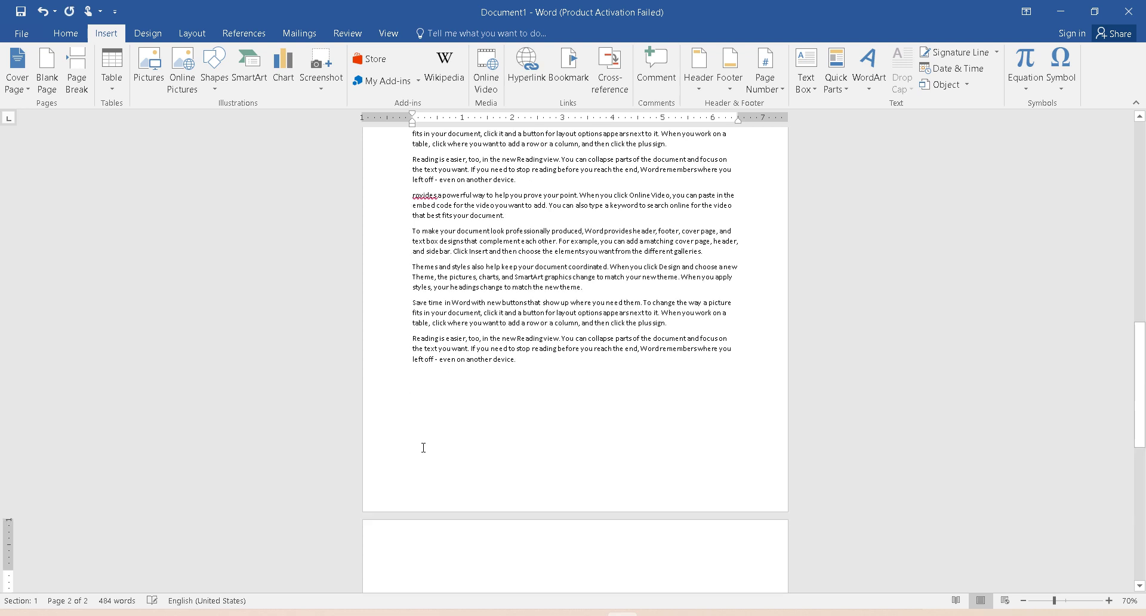
{"action": "scroll", "coordinate": [423, 448], "scroll_direction": "down", "scroll_amount": 2}
{"action": "scroll", "coordinate": [424, 448], "scroll_direction": "down", "scroll_amount": 4}
{"action": "scroll", "coordinate": [424, 448], "scroll_direction": "down", "scroll_amount": 2}
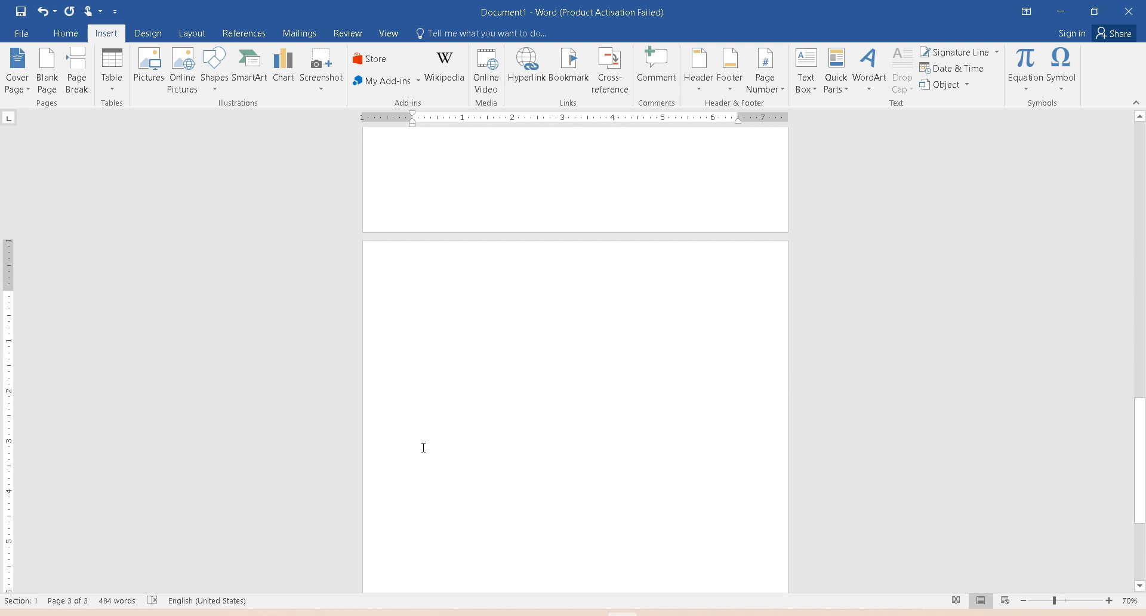
{"action": "scroll", "coordinate": [423, 447], "scroll_direction": "down", "scroll_amount": 1}
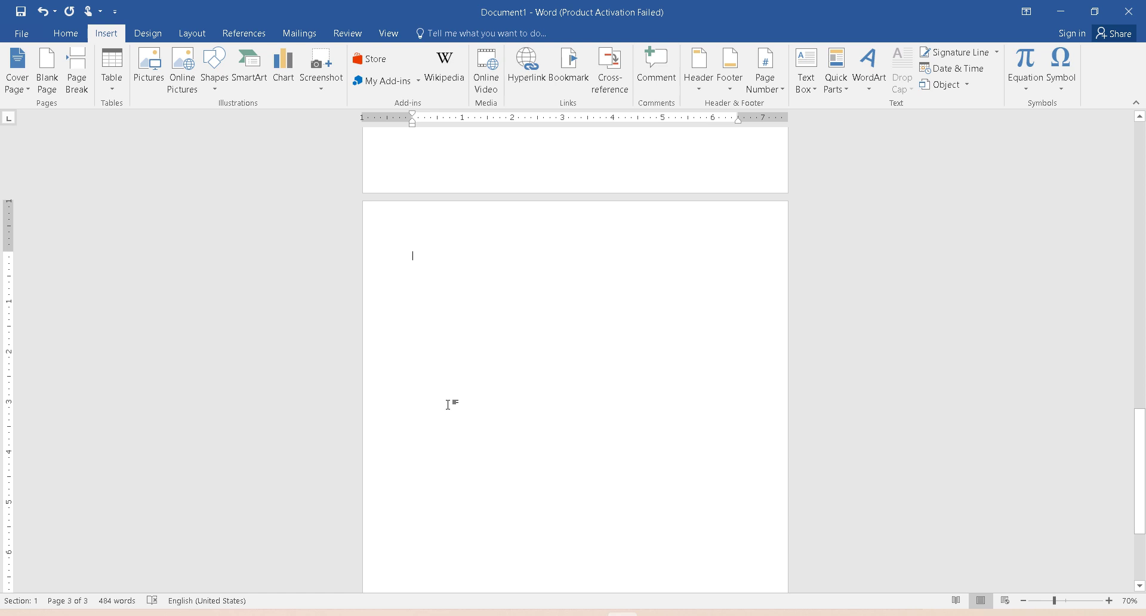
Add another page and generate five sample paragraphs on it with =rand()
{"action": "key", "text": "ctrl+Return"}
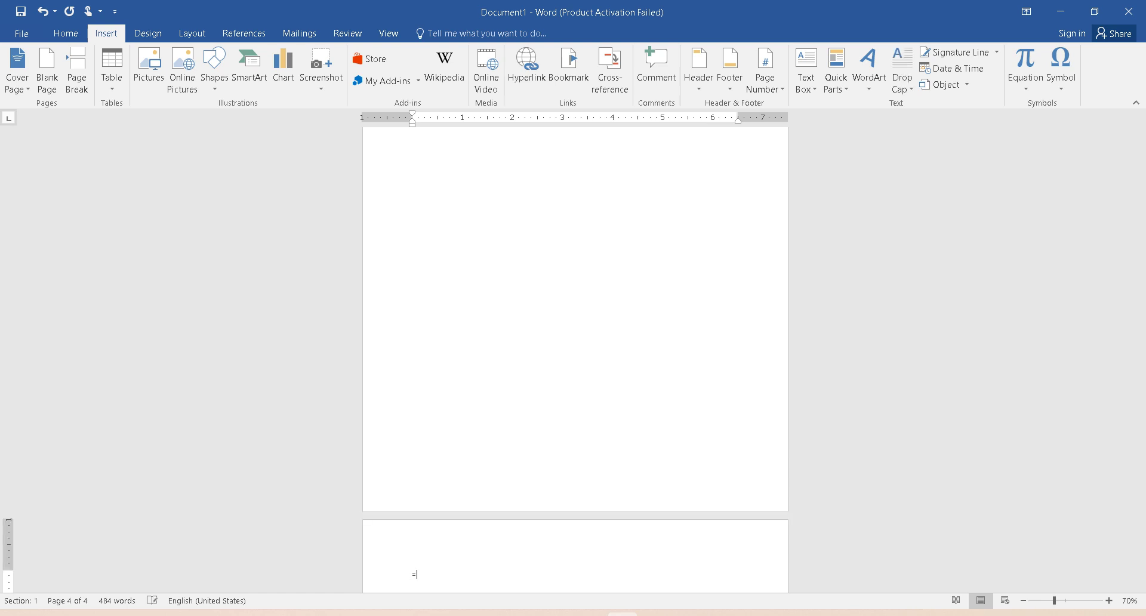
{"action": "type", "text": "=rand()"}
{"action": "key", "text": "Return"}
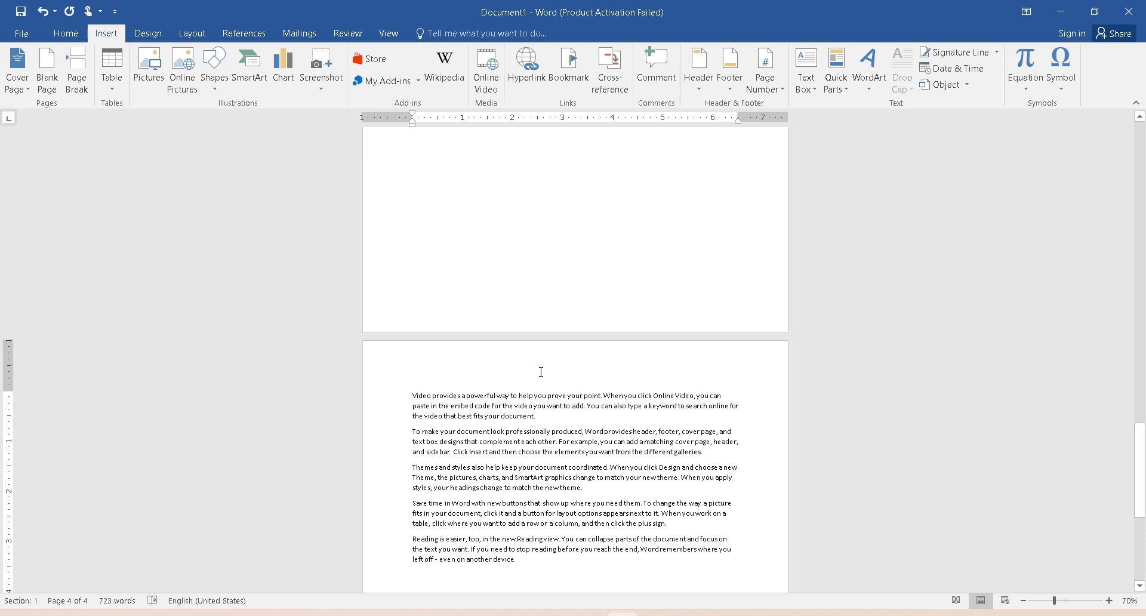
{"action": "scroll", "coordinate": [541, 371], "scroll_direction": "up", "scroll_amount": 2}
{"action": "scroll", "coordinate": [541, 371], "scroll_direction": "up", "scroll_amount": 3}
{"action": "scroll", "coordinate": [541, 371], "scroll_direction": "up", "scroll_amount": 3}
{"action": "scroll", "coordinate": [541, 371], "scroll_direction": "up", "scroll_amount": 2}
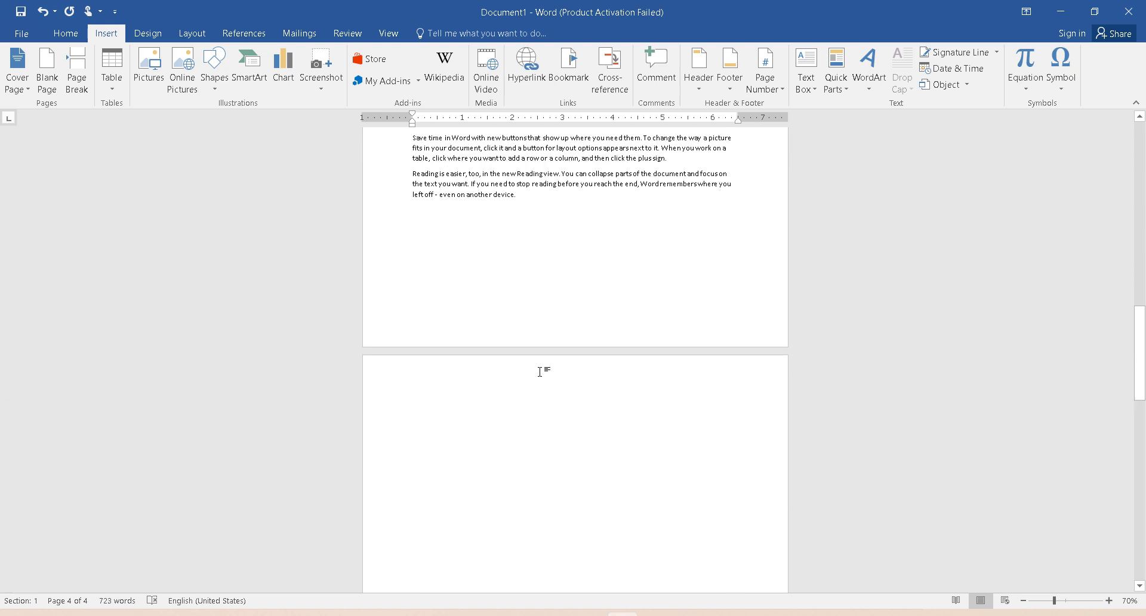
{"action": "scroll", "coordinate": [540, 372], "scroll_direction": "up", "scroll_amount": 3}
{"action": "scroll", "coordinate": [541, 371], "scroll_direction": "up", "scroll_amount": 2}
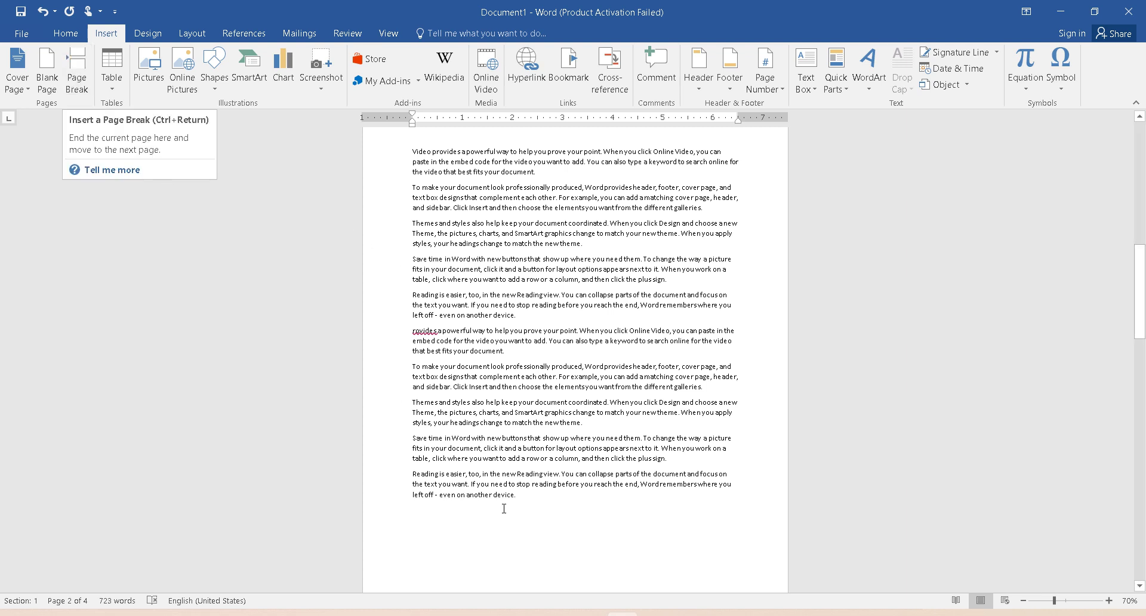
Delete all document text and regenerate five paragraphs with =rand()
{"action": "key", "text": "ctrl+a"}
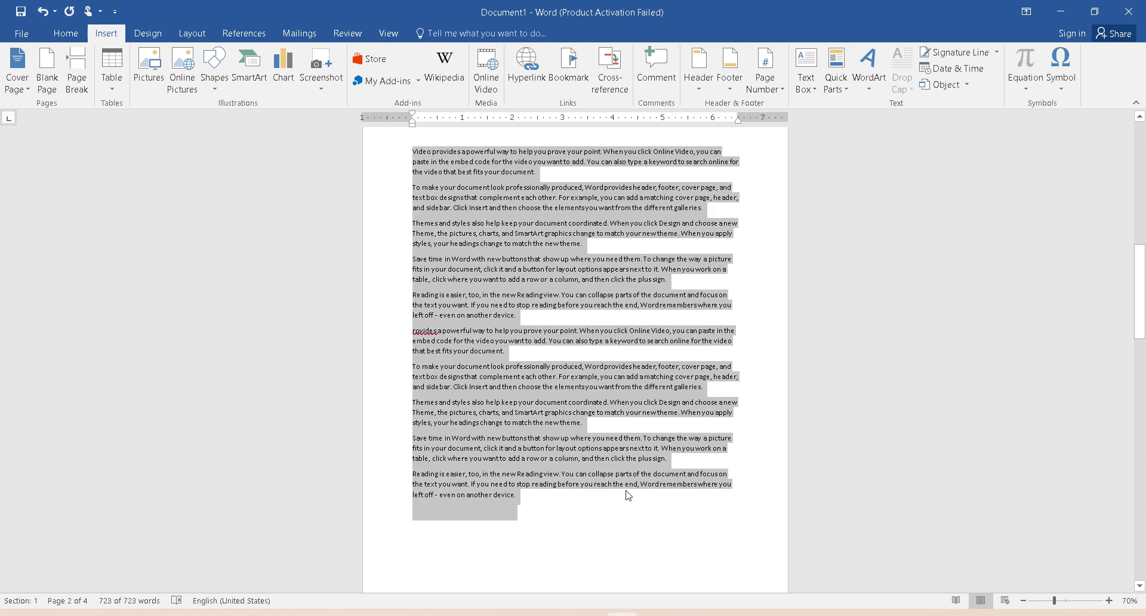
{"action": "key", "text": "Delete"}
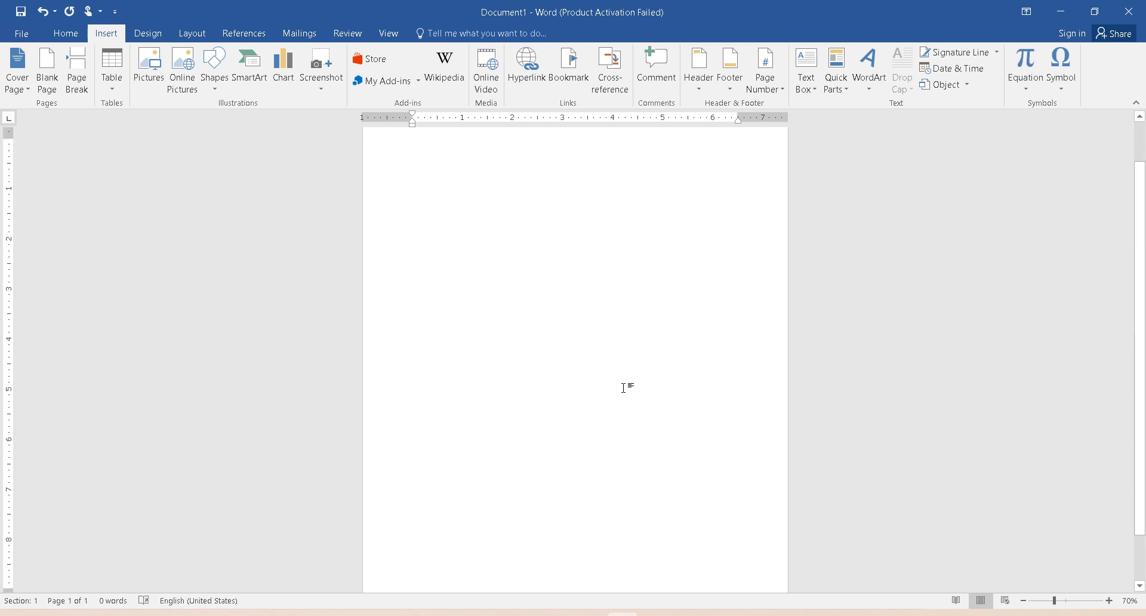
{"action": "type", "text": "=rand()"}
{"action": "key", "text": "Return"}
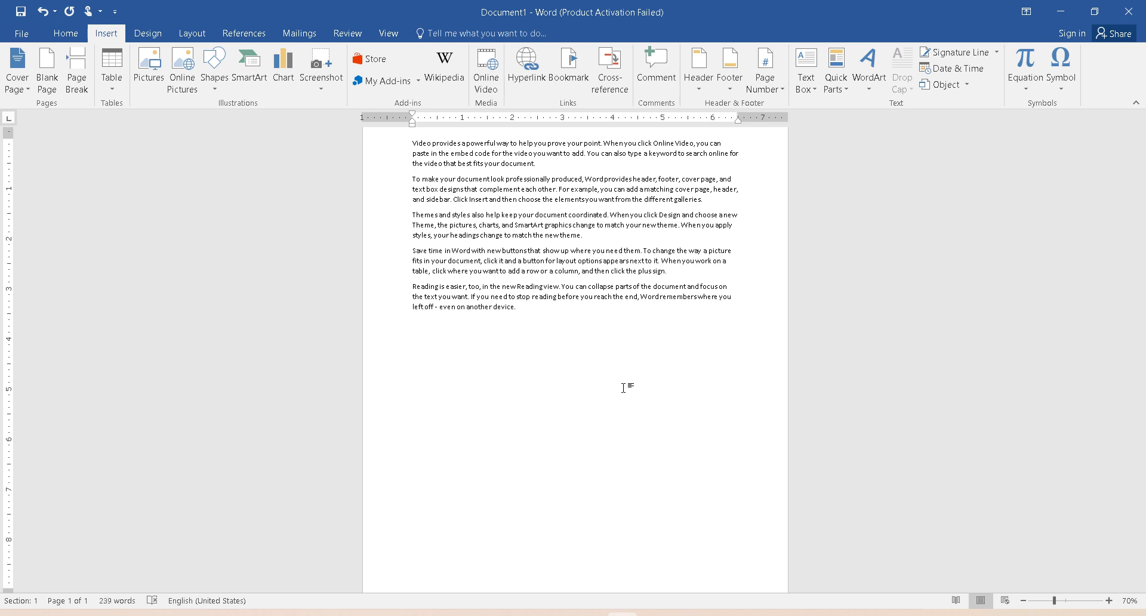
{"action": "scroll", "coordinate": [624, 387], "scroll_direction": "up", "scroll_amount": 1, "text": "ctrl"}
{"action": "scroll", "coordinate": [388, 243], "scroll_direction": "up", "scroll_amount": 4, "text": "ctrl"}
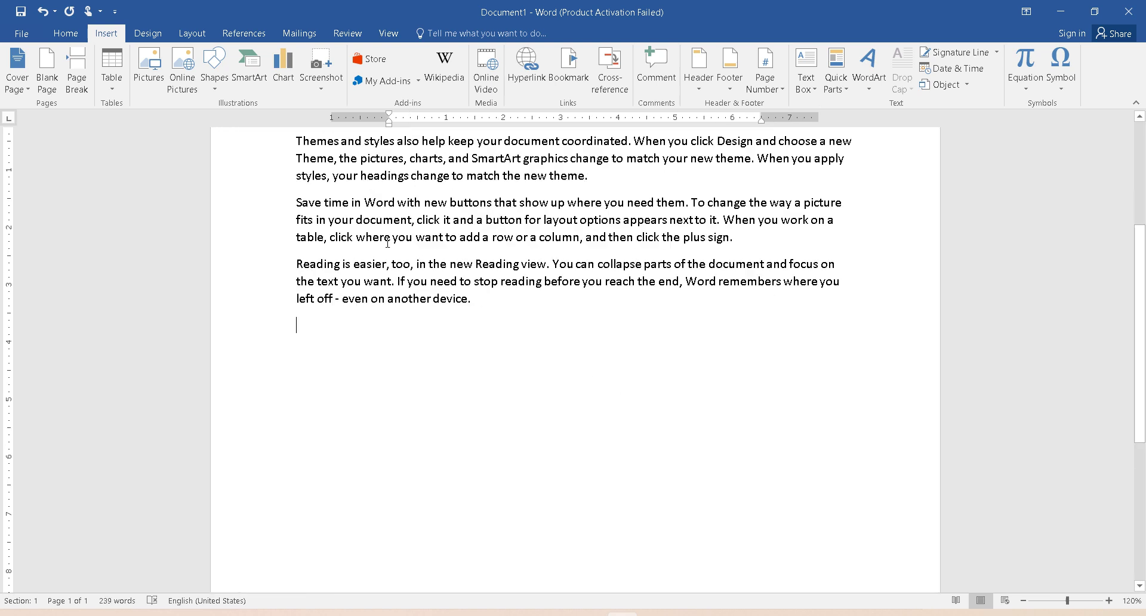
{"action": "scroll", "coordinate": [387, 243], "scroll_direction": "up", "scroll_amount": 1, "text": "ctrl"}
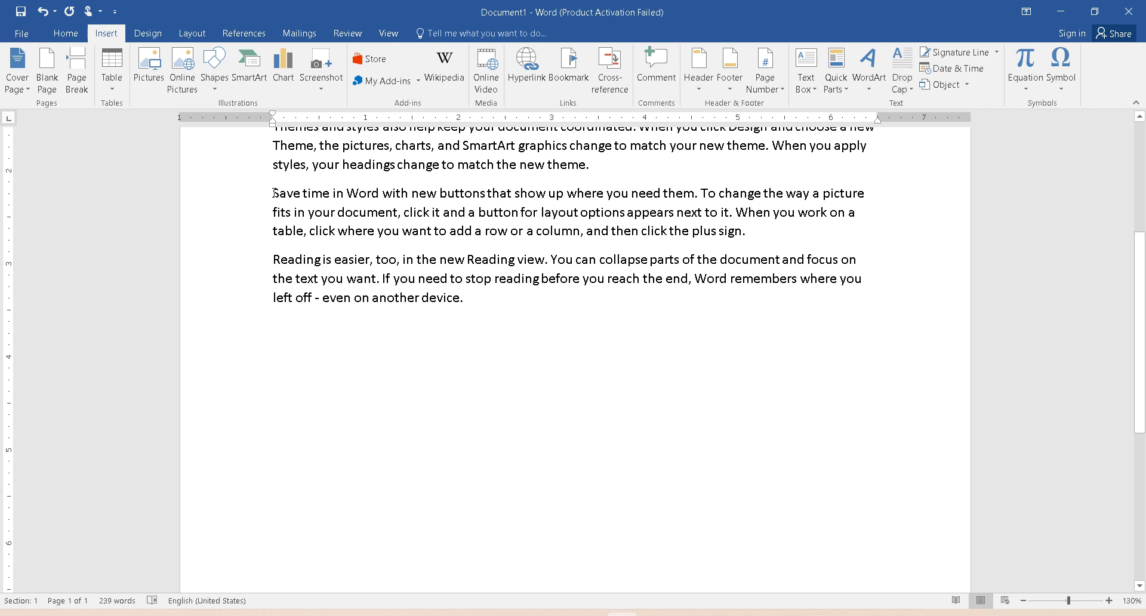
{"action": "left_click_drag", "start_coordinate": [273, 192], "coordinate": [536, 304]}
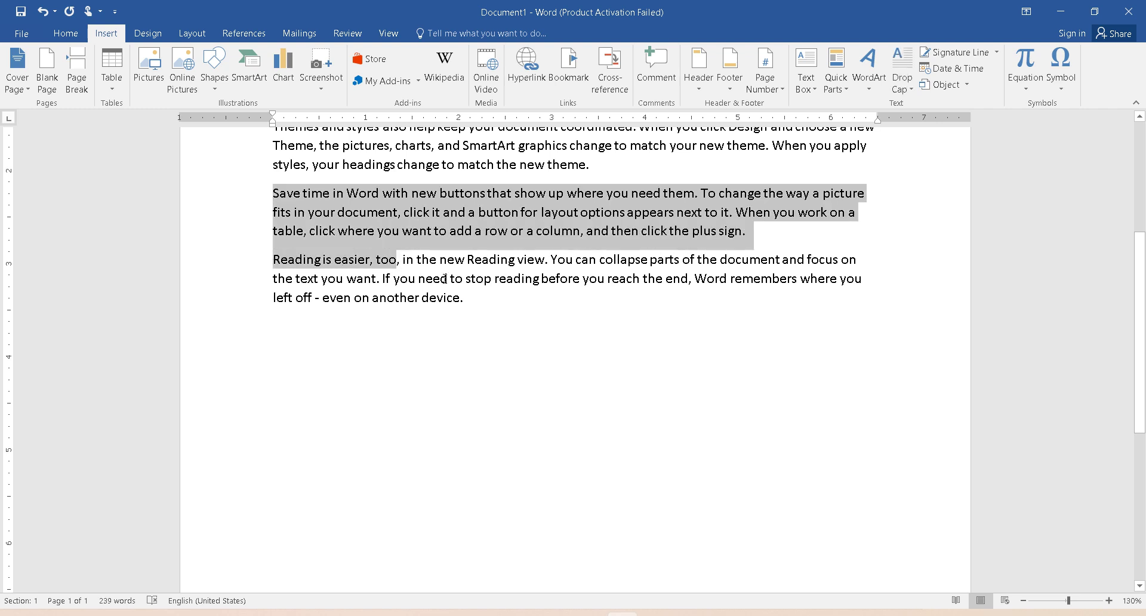
{"action": "left_click", "coordinate": [520, 338]}
{"action": "left_click_drag", "start_coordinate": [249, 166], "coordinate": [248, 150]}
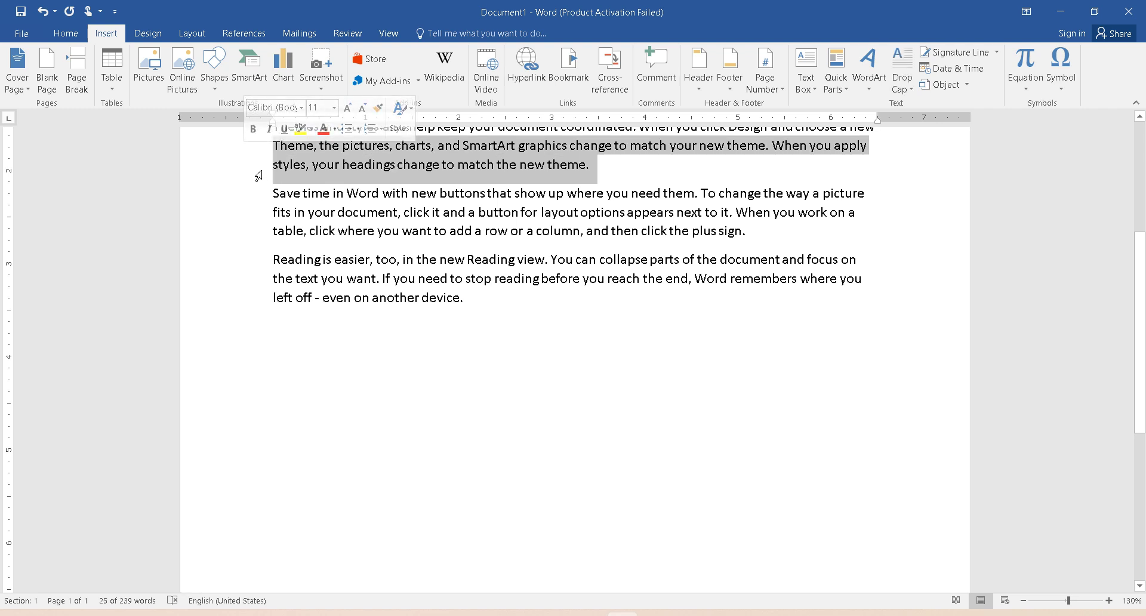
{"action": "left_click", "coordinate": [321, 192]}
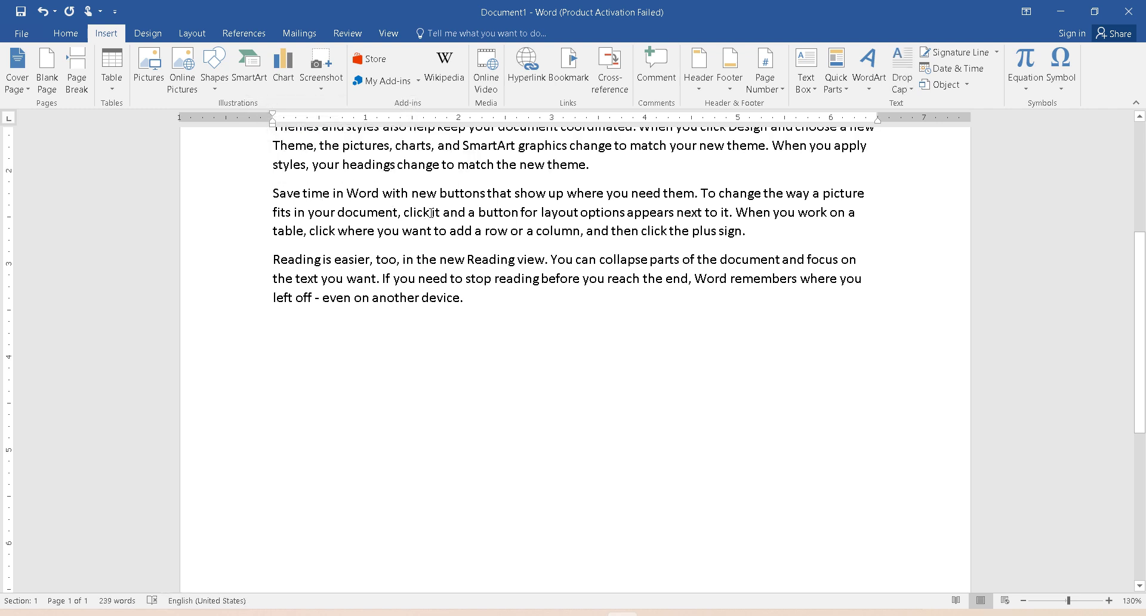
{"action": "left_click_drag", "start_coordinate": [405, 212], "coordinate": [507, 315]}
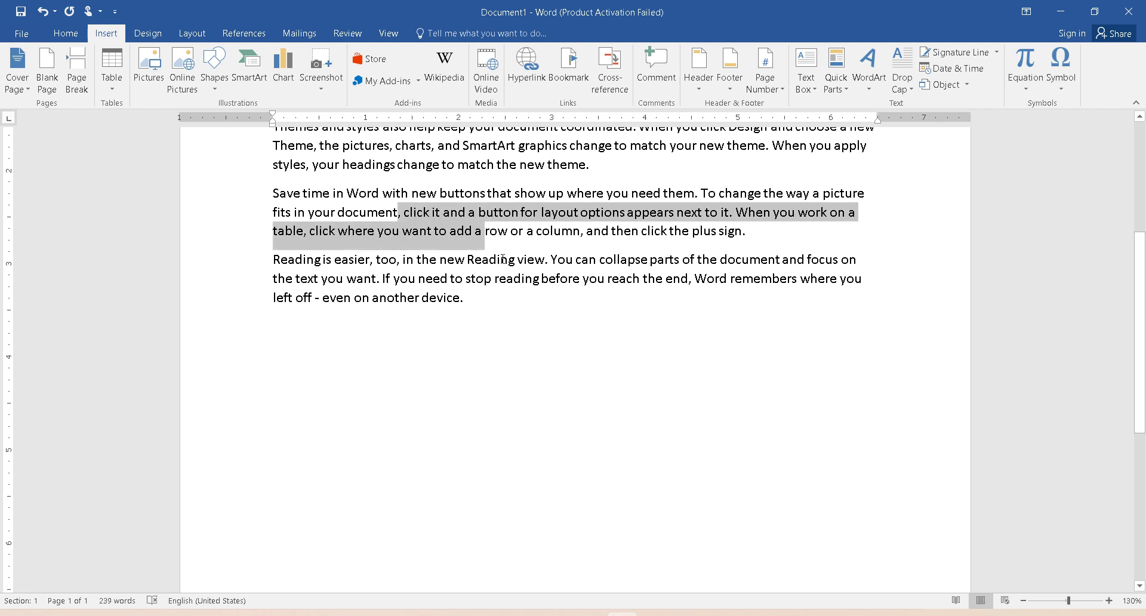
{"action": "left_click", "coordinate": [509, 321]}
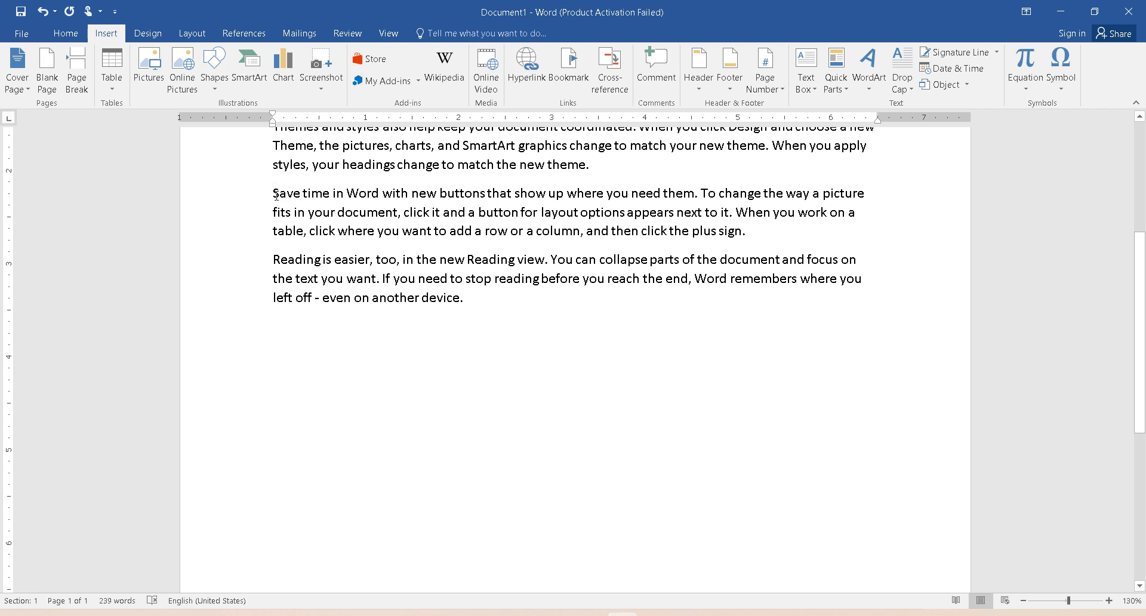
{"action": "left_click", "coordinate": [74, 69]}
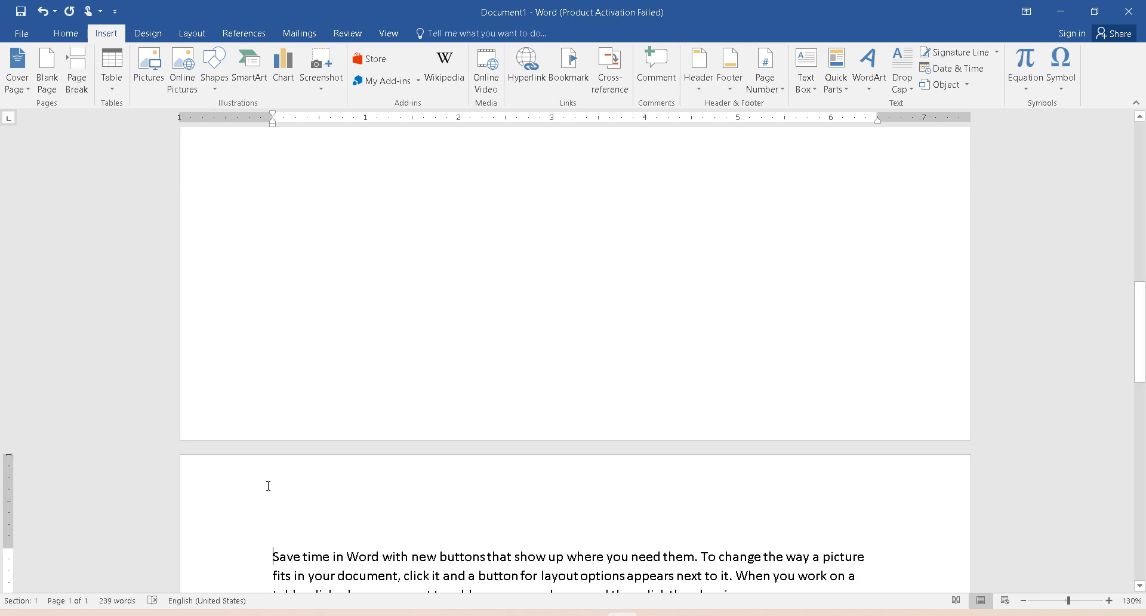
{"action": "scroll", "coordinate": [275, 558], "scroll_direction": "up", "scroll_amount": 3}
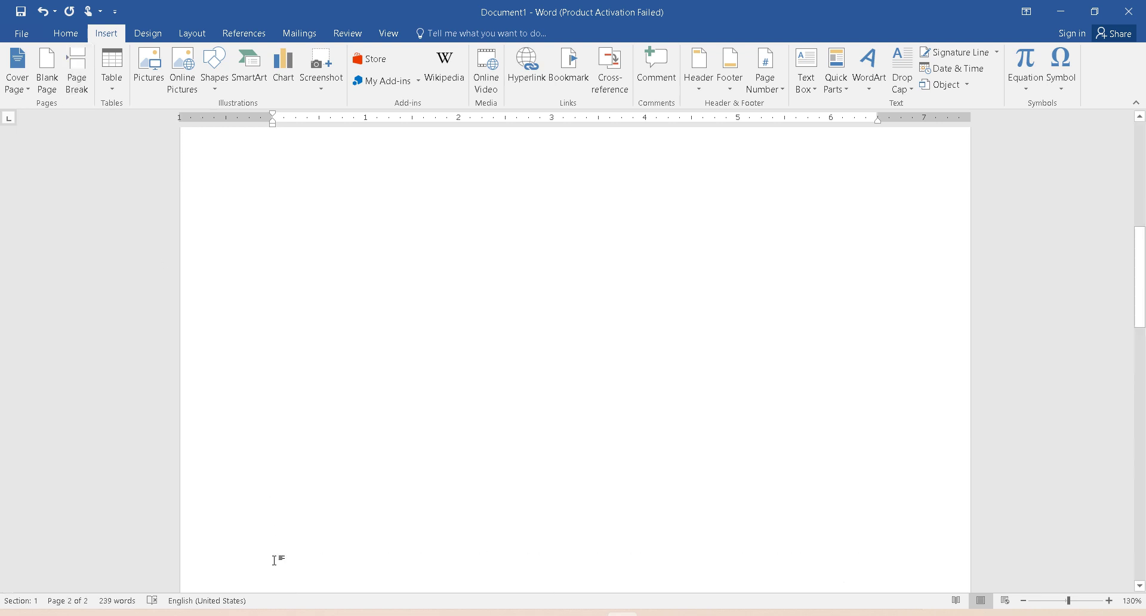
{"action": "scroll", "coordinate": [275, 558], "scroll_direction": "down", "scroll_amount": 5}
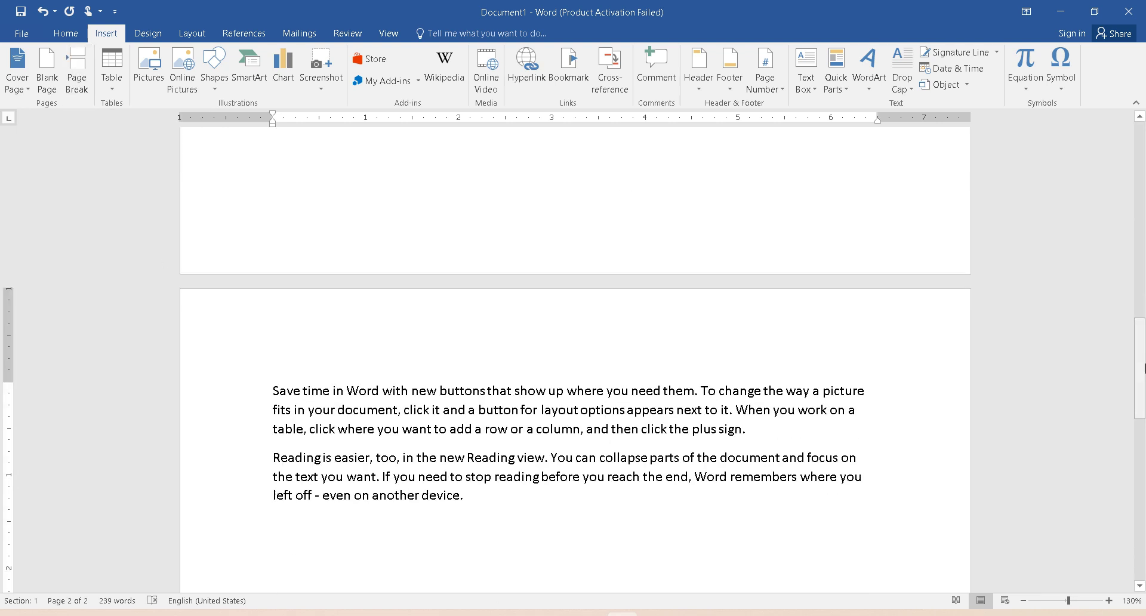
{"action": "mouse_move", "coordinate": [1141, 376]}
{"action": "left_mouse_down"}
{"action": "mouse_move", "coordinate": [1145, 431]}
{"action": "mouse_move", "coordinate": [1144, 162]}
{"action": "left_mouse_up"}
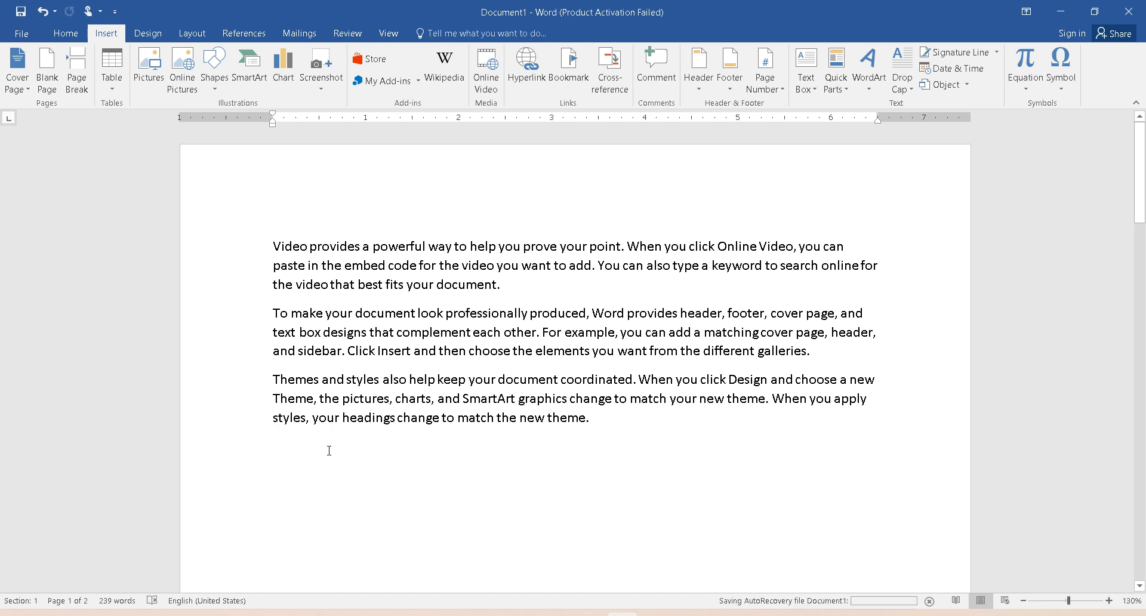
{"action": "key", "text": "ctrl+z"}
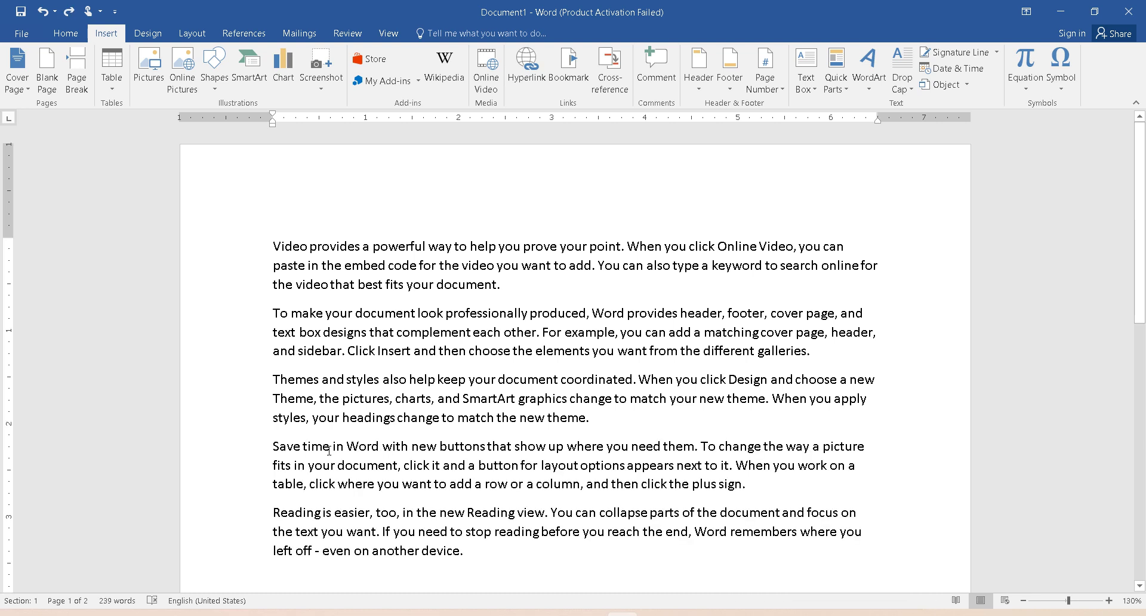